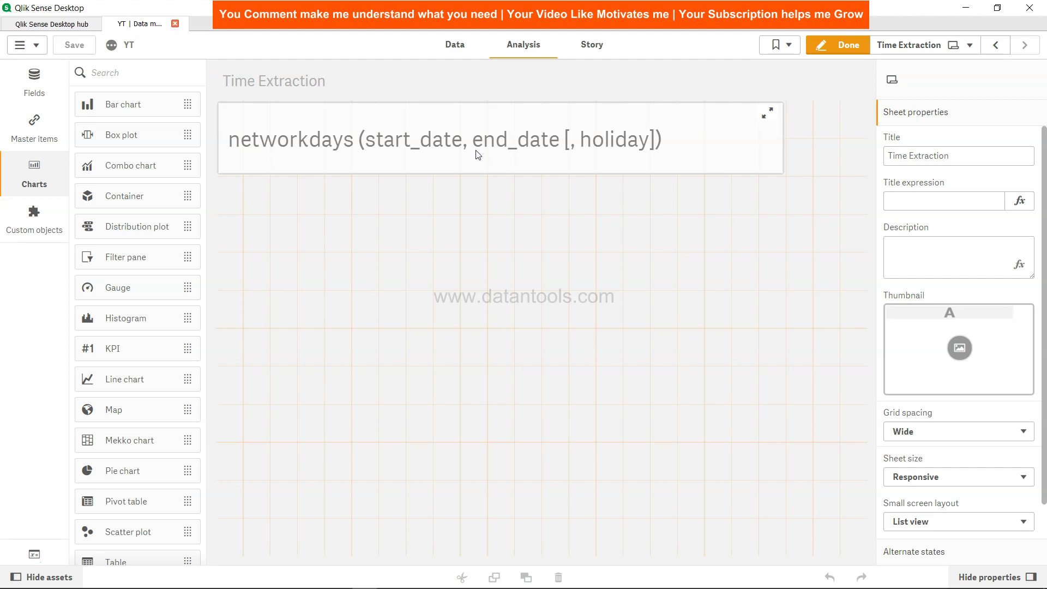
Step: Open the data load editor on the Date Functions section with the PayTable inline load
{"action": "left_click", "coordinate": [456, 40]}
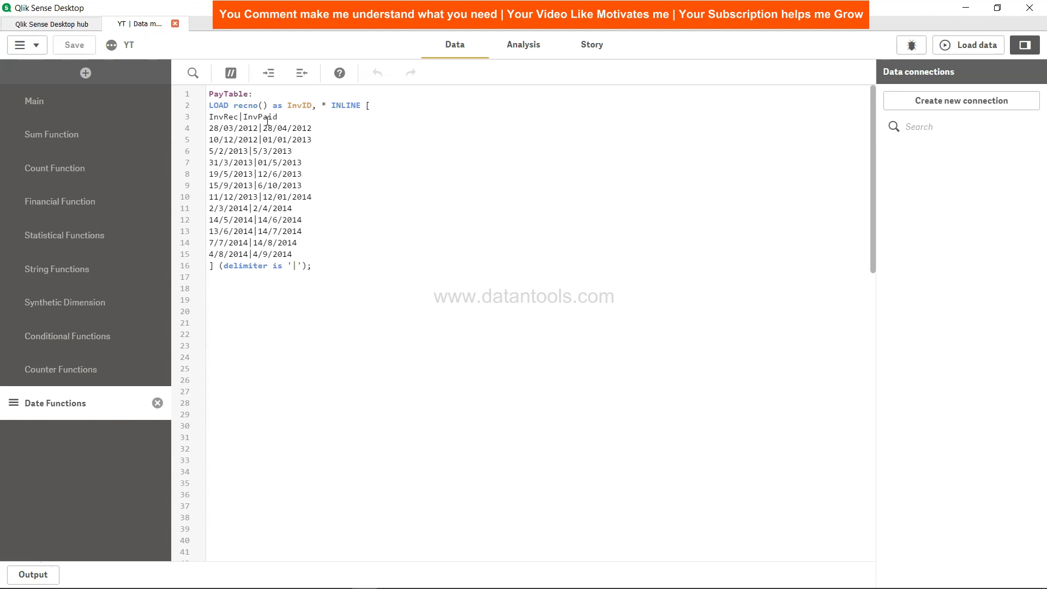
Step: Below the inline load, start a new statement labelled 'networkdays: Load *,'
{"action": "left_click", "coordinate": [335, 264]}
{"action": "key", "text": "Return"}
{"action": "key", "text": "Return"}
{"action": "type", "text": "nw"}
{"action": "key", "text": "BackSpace"}
{"action": "type", "text": "ow("}
{"action": "key", "text": "BackSpace"}
{"action": "key", "text": "BackSpace"}
{"action": "key", "text": "BackSpace"}
{"action": "type", "text": "n"}
{"action": "key", "text": "BackSpace"}
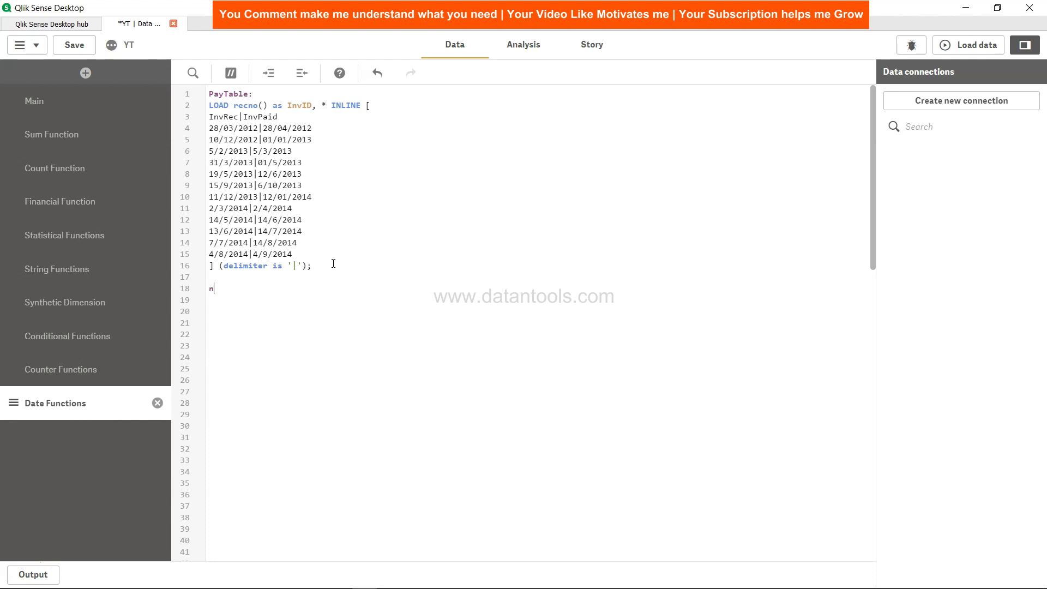
{"action": "type", "text": "etworkdays"}
{"action": "type", "text": ": "}
{"action": "type", "text": "Load "}
{"action": "type", "text": "*,"}
Step: Add NetWorkDays(InvRec,InvPaid) as Net… to the load, fixing the field-name capitalisation
{"action": "type", "text": "network"}
{"action": "key", "text": "Return"}
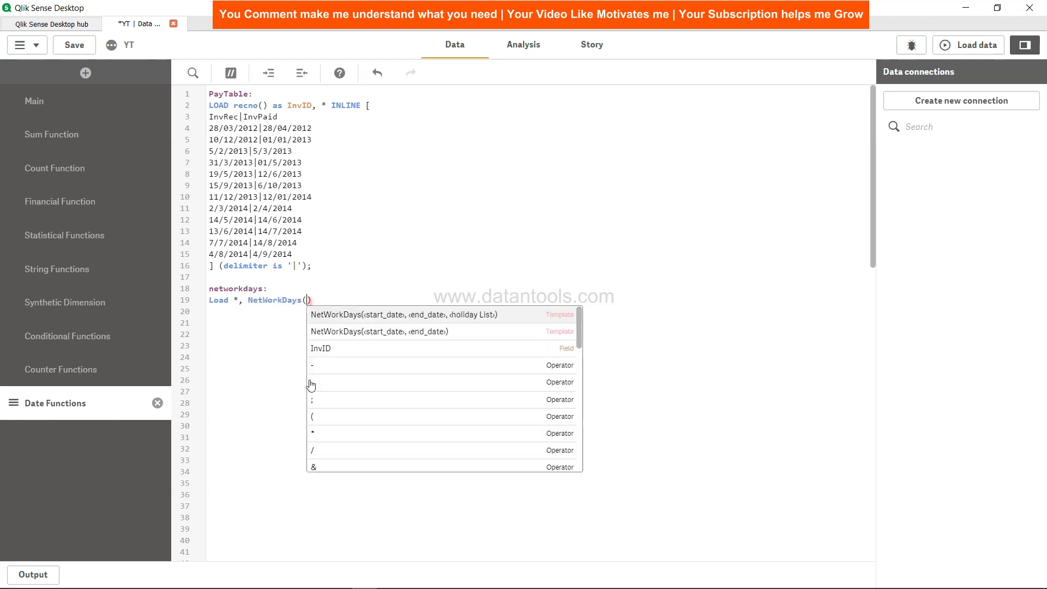
{"action": "type", "text": "invr"}
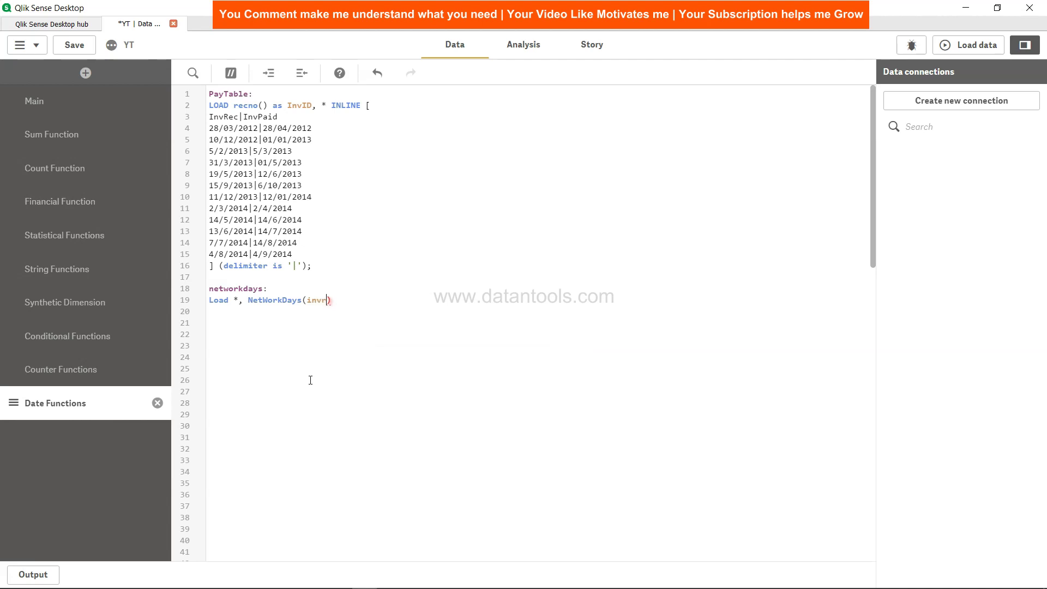
{"action": "key", "text": "BackSpace"}
{"action": "type", "text": "Rec,"}
{"action": "key", "text": "Delete"}
{"action": "type", "text": "I"}
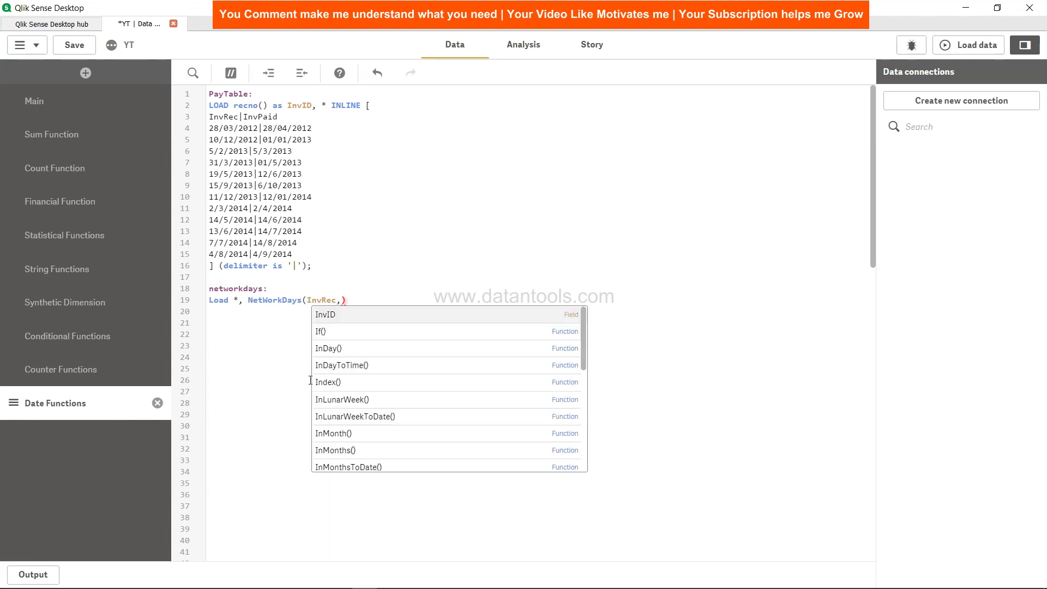
{"action": "key", "text": "End"}
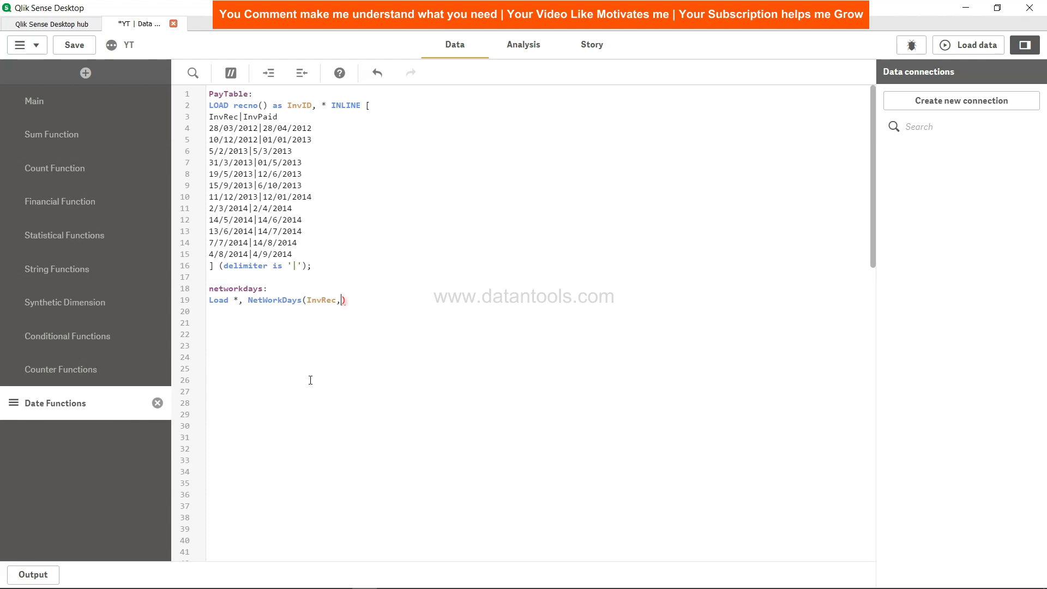
{"action": "key", "text": "Left"}
{"action": "type", "text": "Inv"}
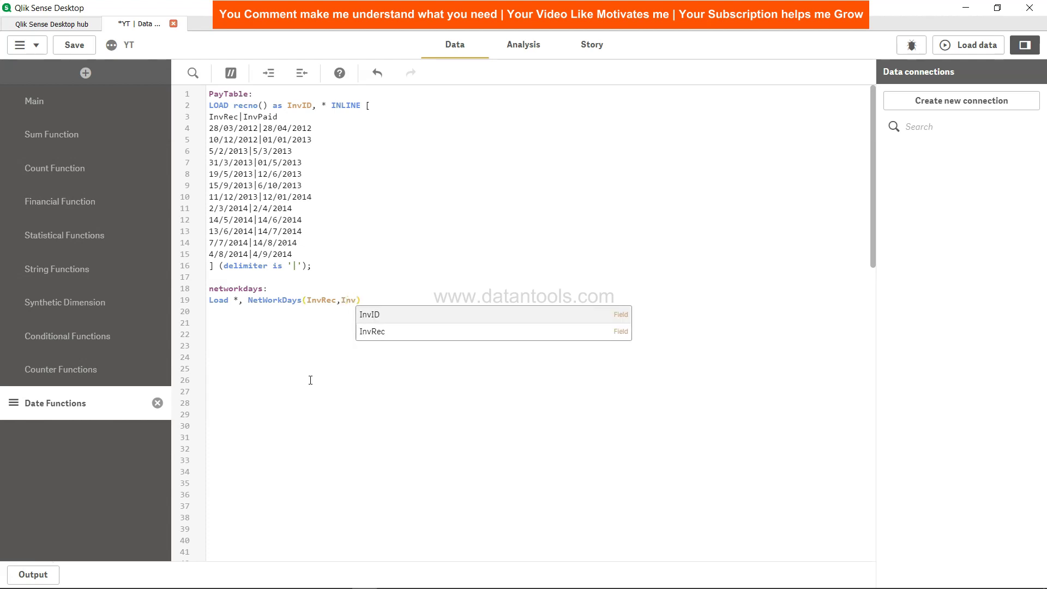
{"action": "type", "text": "P"}
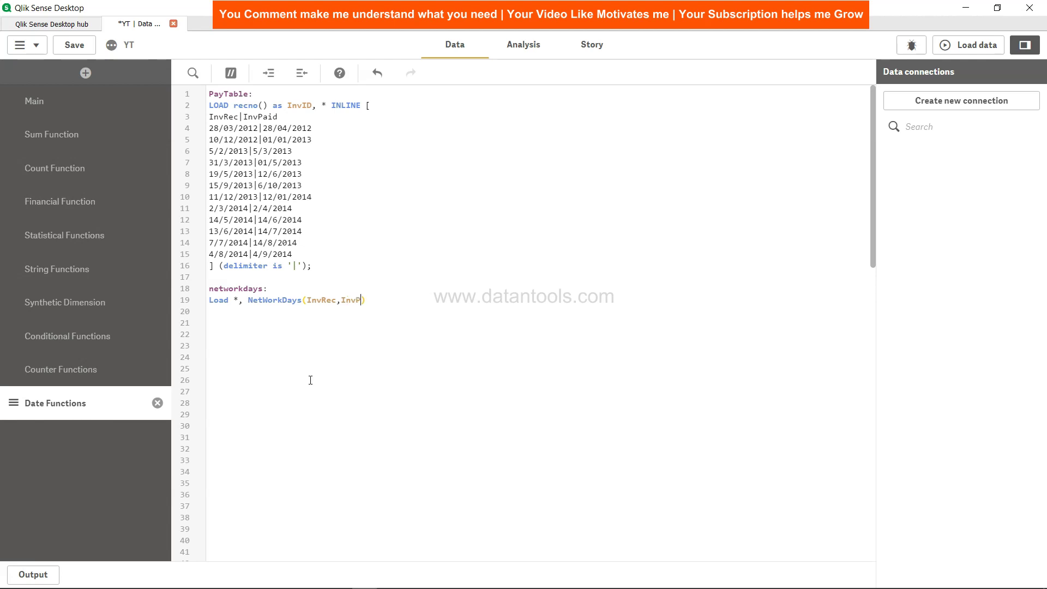
{"action": "type", "text": "aid)"}
{"action": "type", "text": " as "}
{"action": "type", "text": "Net"}
Step: Name the result Invoice_Paid_days and load it from Resident PayTable
{"action": "key", "text": "BackSpace"}
{"action": "key", "text": "BackSpace"}
{"action": "key", "text": "BackSpace"}
{"action": "type", "text": "Invoice_Paid_days"}
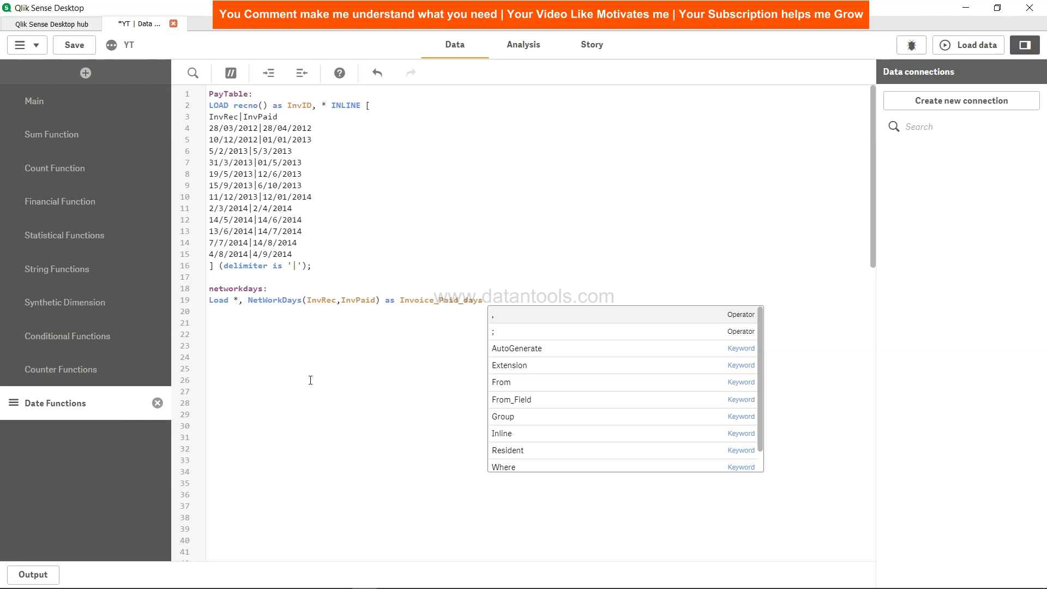
{"action": "type", "text": "Resident"}
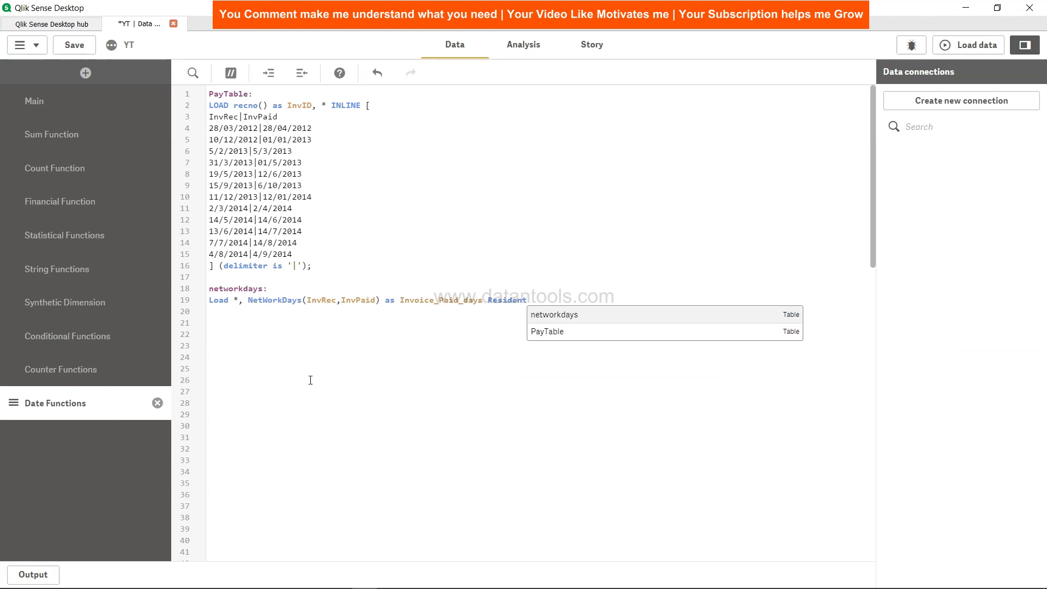
{"action": "type", "text": " PayTable"}
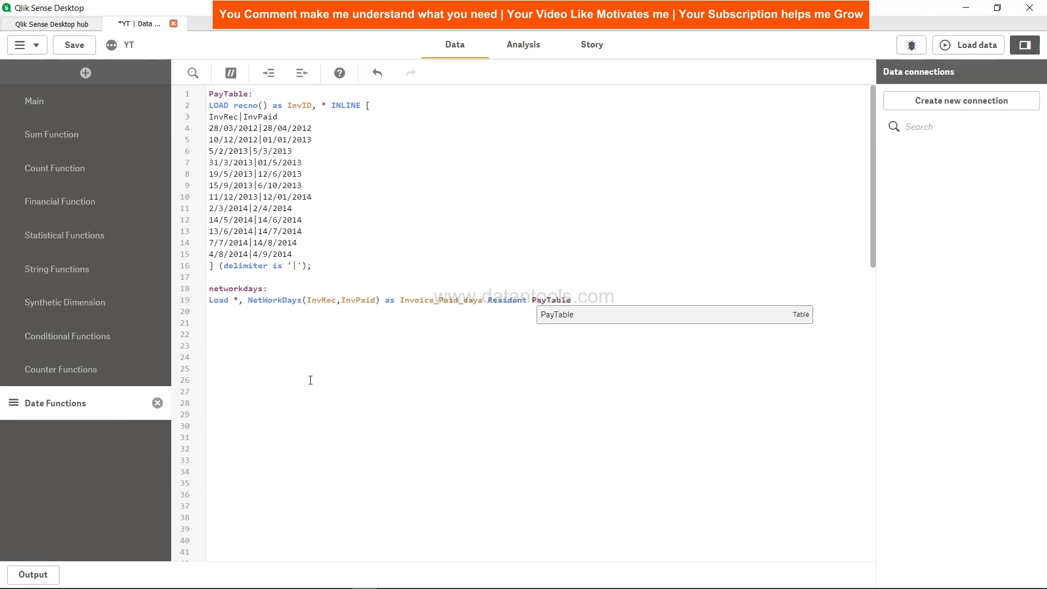
{"action": "type", "text": ";"}
Step: On line 21, write 'drop table PayTable' using the autocomplete suggestion
{"action": "key", "text": "Return"}
{"action": "key", "text": "Return"}
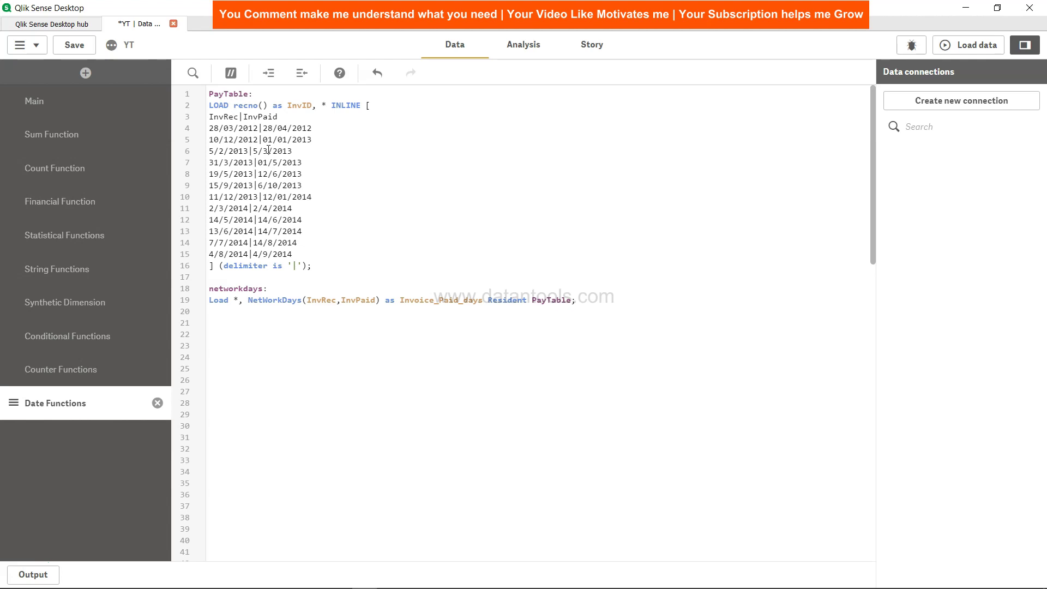
{"action": "left_click", "coordinate": [239, 300]}
{"action": "left_click", "coordinate": [246, 323]}
{"action": "type", "text": "drop table"}
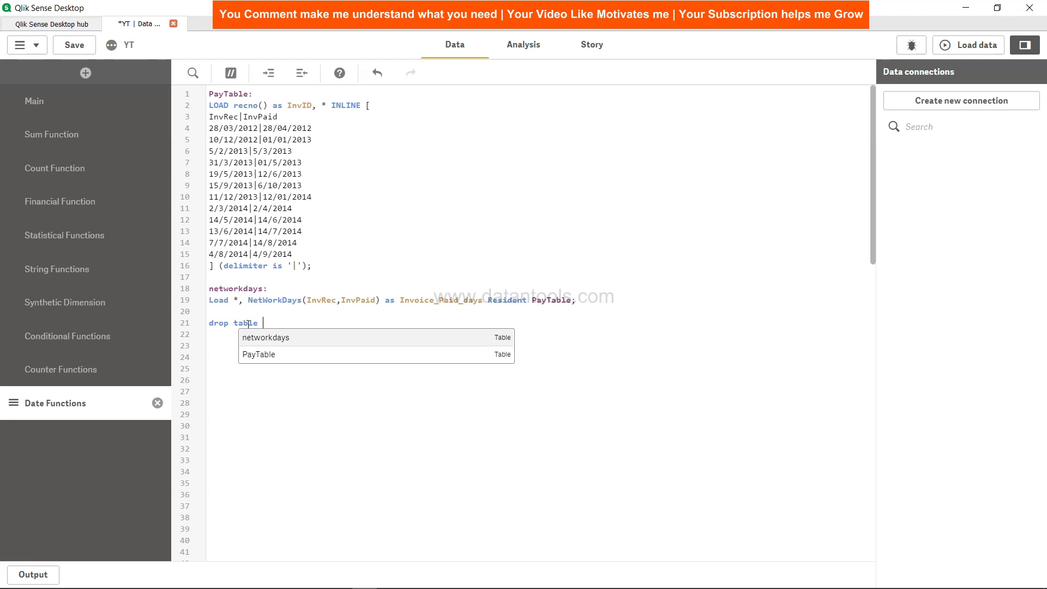
{"action": "key", "text": "Down"}
{"action": "key", "text": "Return"}
Step: End the drop statement with a semicolon, then save and reload the data
{"action": "type", "text": ";"}
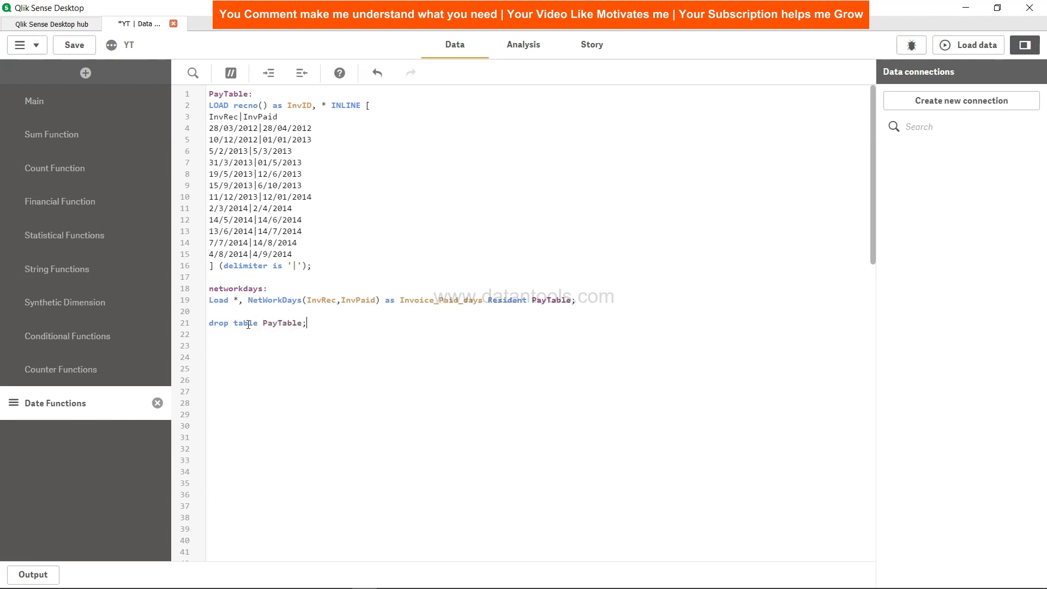
{"action": "left_click", "coordinate": [76, 44]}
{"action": "left_click", "coordinate": [959, 44]}
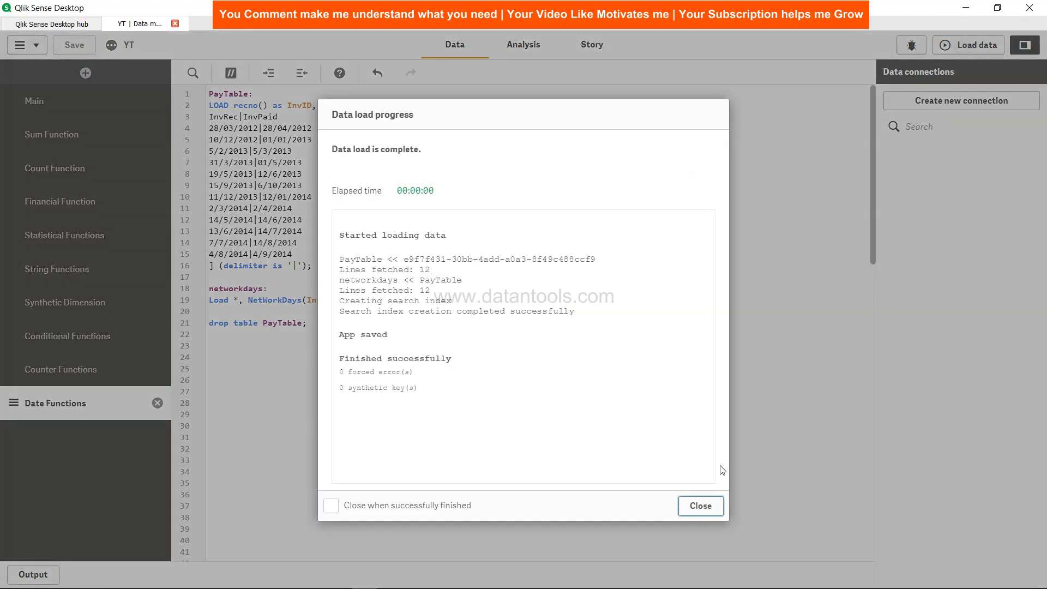
{"action": "left_click", "coordinate": [700, 507]}
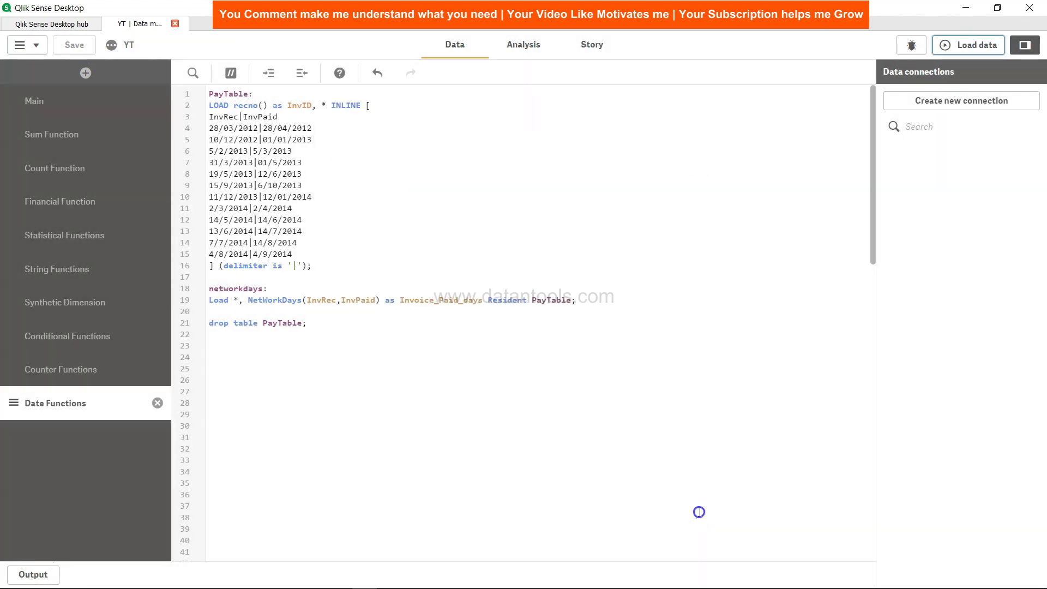
Step: Add a table to the Time Extraction sheet with dimensions InvRec, InvPaid and Invoice_Paid_days
{"action": "left_click", "coordinate": [523, 45]}
{"action": "scroll", "coordinate": [104, 484], "scroll_direction": "down", "scroll_amount": 3}
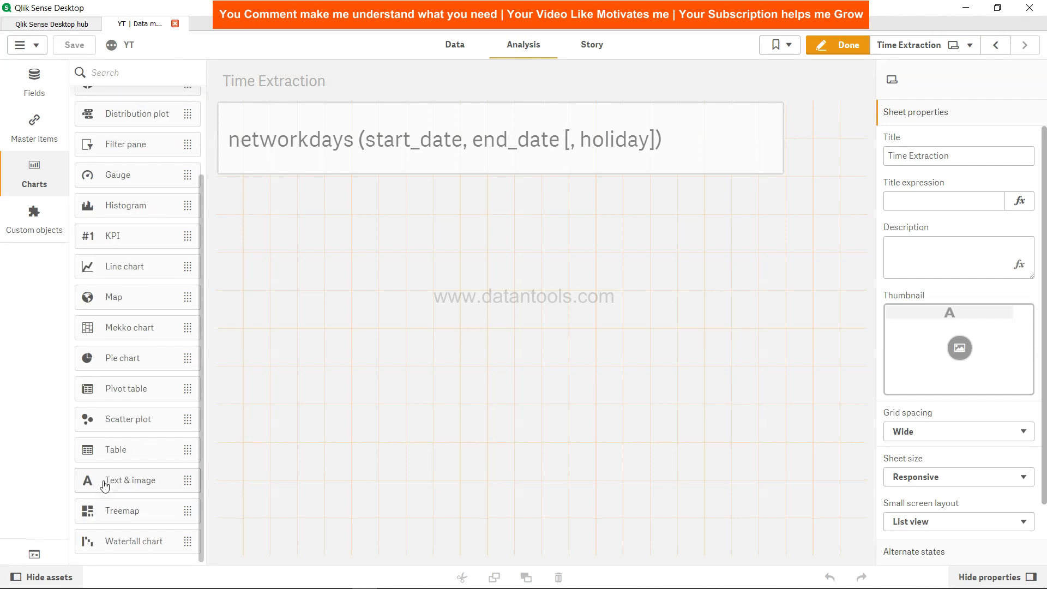
{"action": "left_click_drag", "start_coordinate": [124, 458], "coordinate": [346, 245]}
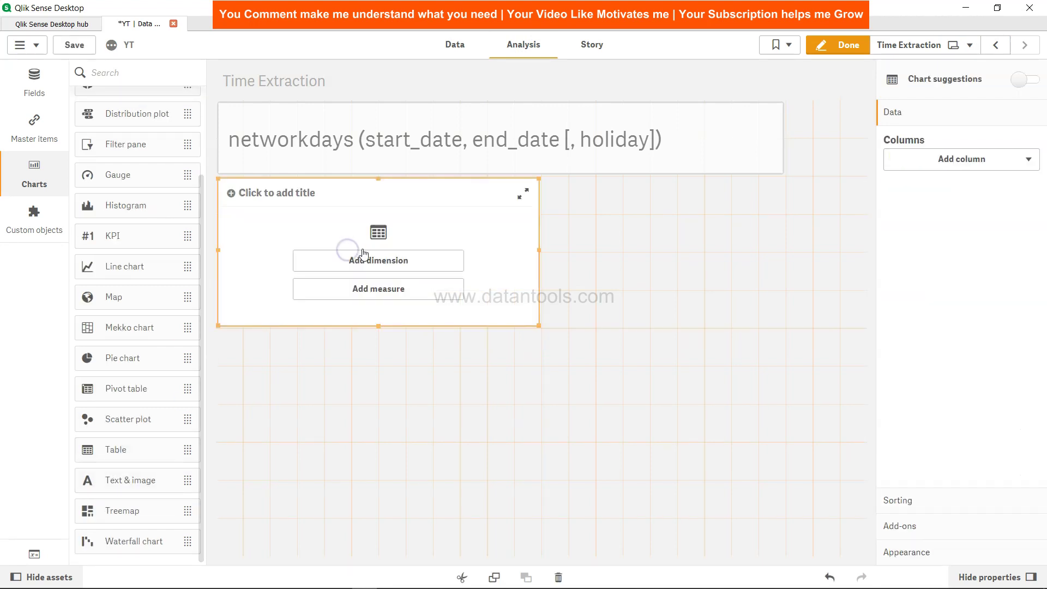
{"action": "left_click", "coordinate": [390, 264]}
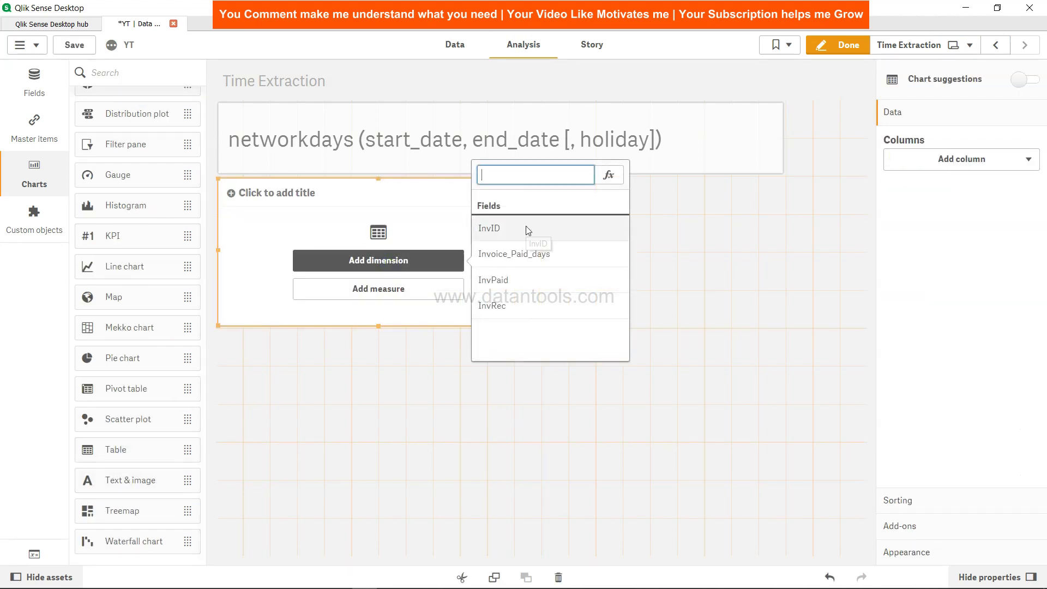
{"action": "left_click", "coordinate": [533, 305]}
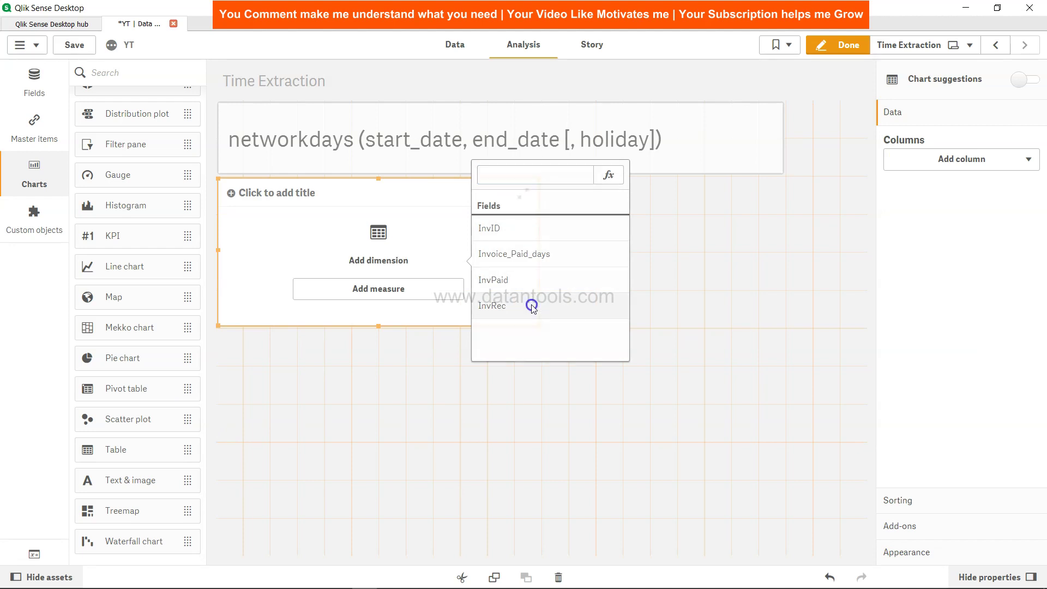
{"action": "left_click", "coordinate": [998, 195]}
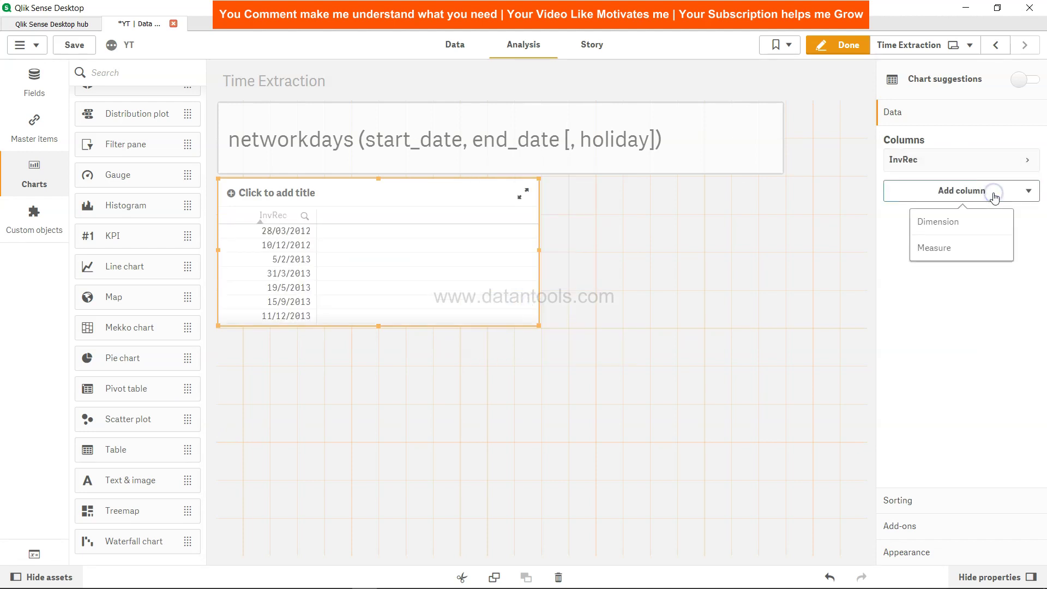
{"action": "left_click", "coordinate": [971, 224]}
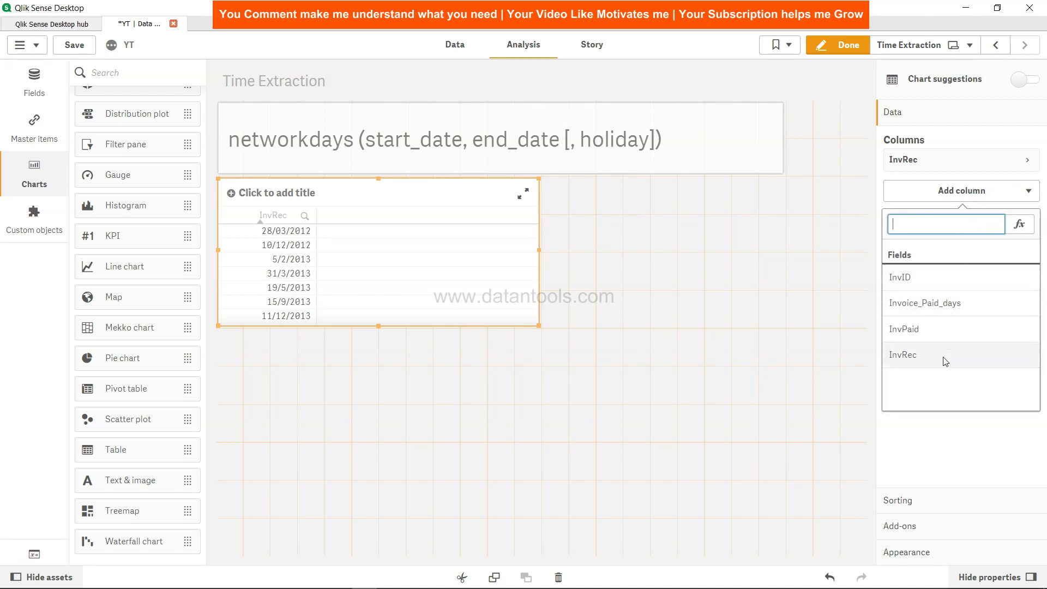
{"action": "left_click", "coordinate": [947, 330]}
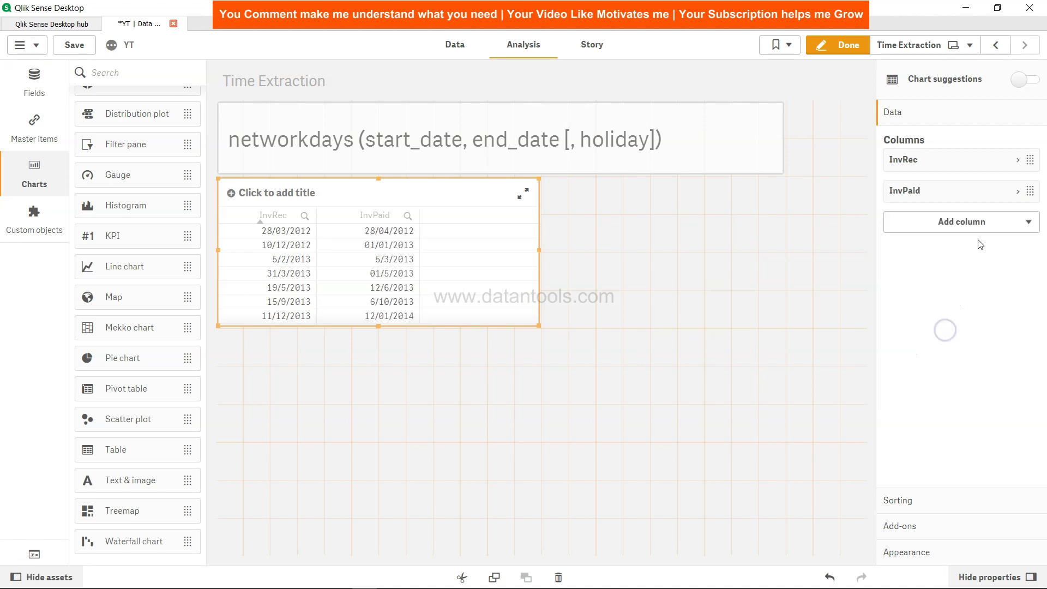
{"action": "left_click", "coordinate": [990, 224]}
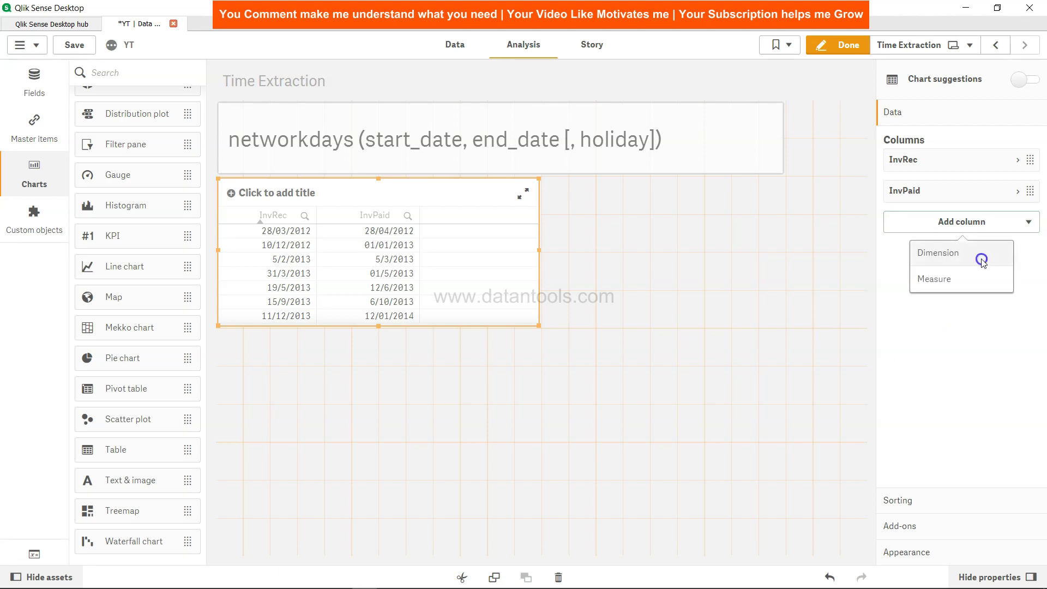
{"action": "left_click", "coordinate": [979, 257]}
{"action": "left_click", "coordinate": [944, 334]}
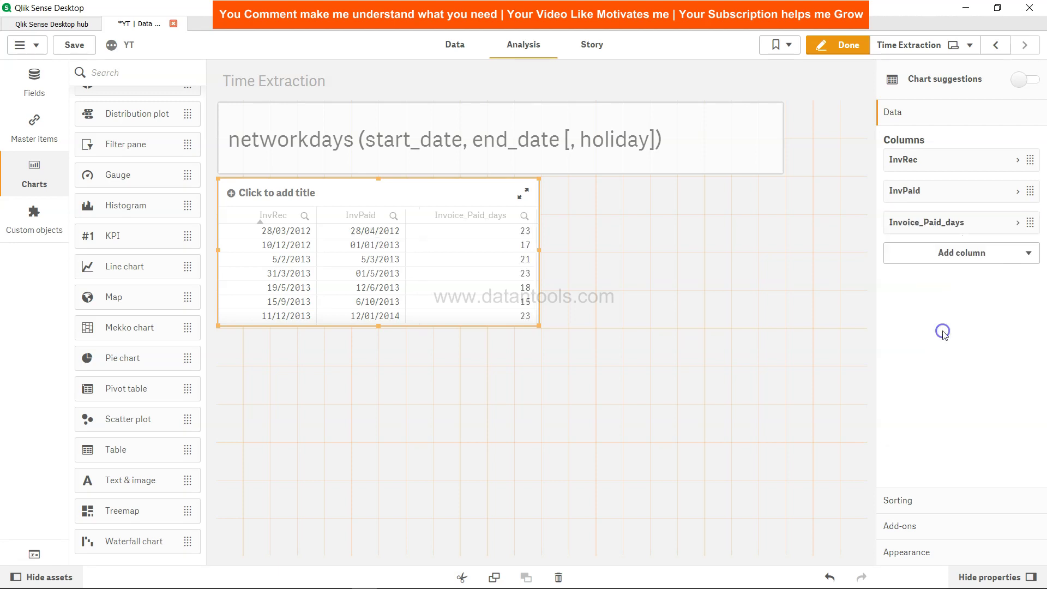
Step: Stretch the table to show all 12 invoices and add a new measure column
{"action": "left_click_drag", "start_coordinate": [378, 325], "coordinate": [387, 408]}
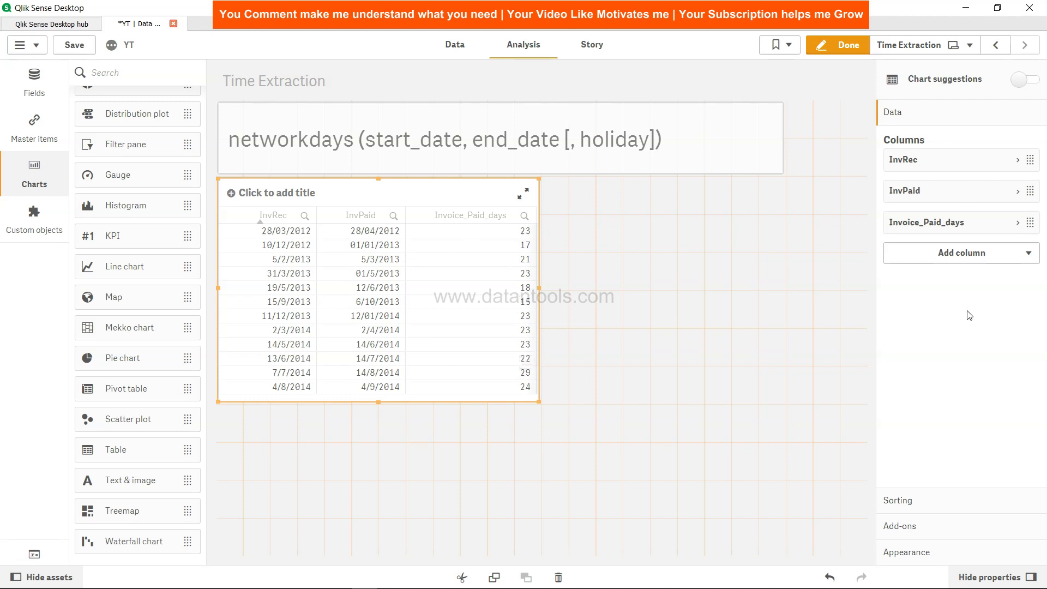
{"action": "left_click", "coordinate": [1009, 256]}
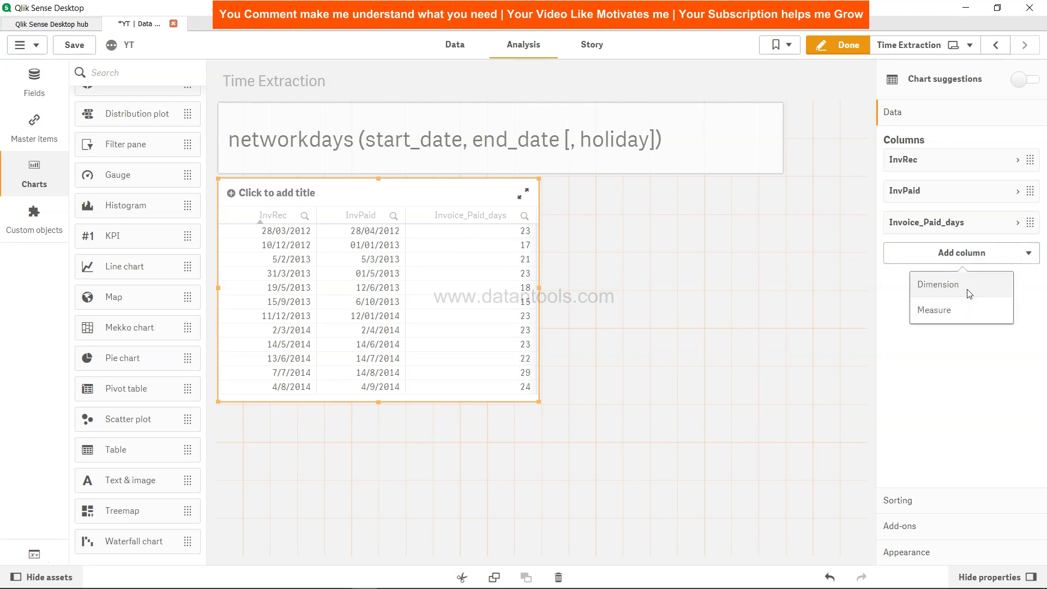
{"action": "left_click", "coordinate": [963, 320]}
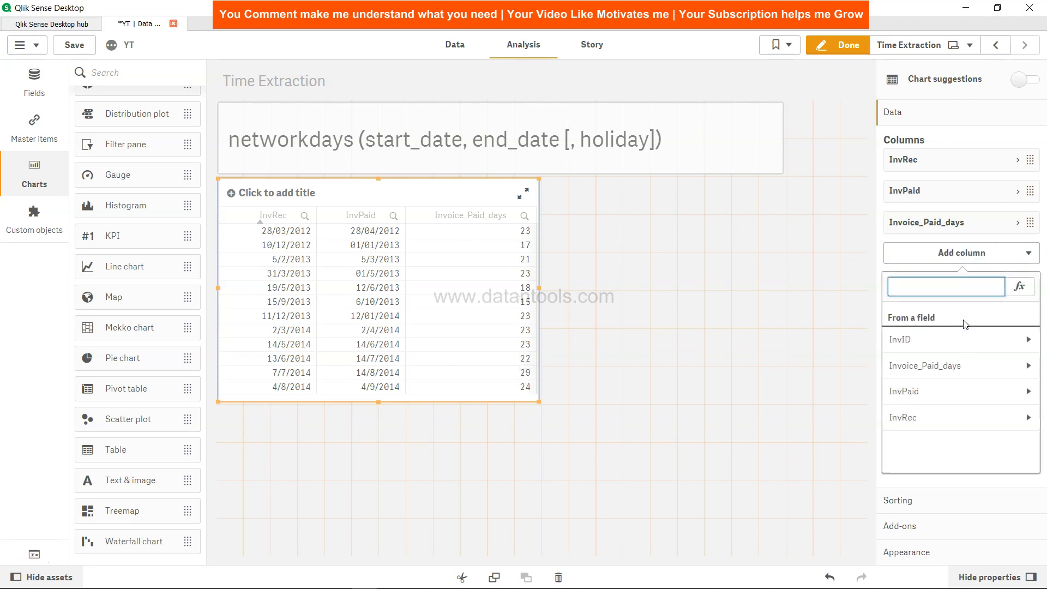
Step: In the expression editor, enter the measure NetWorkDays(InvRec,InvPaid)
{"action": "left_click", "coordinate": [1019, 287]}
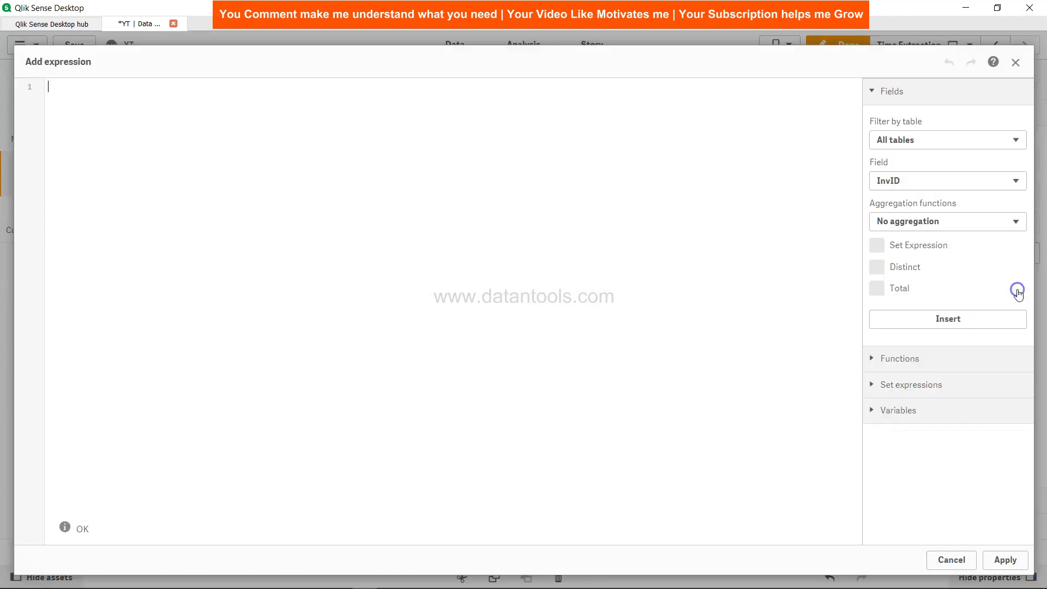
{"action": "type", "text": "NetWorkDays"}
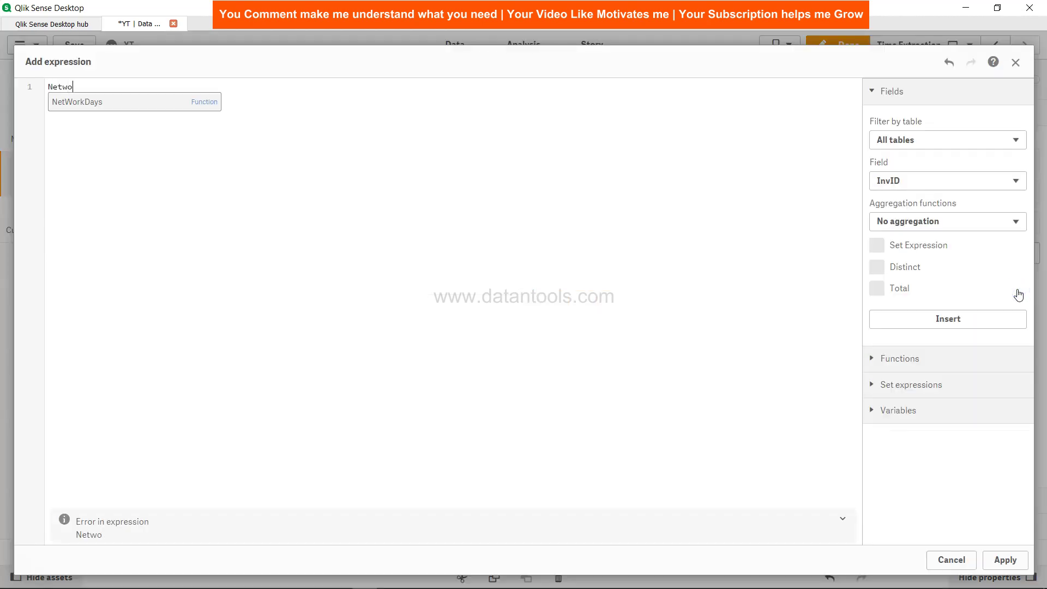
{"action": "type", "text": "("}
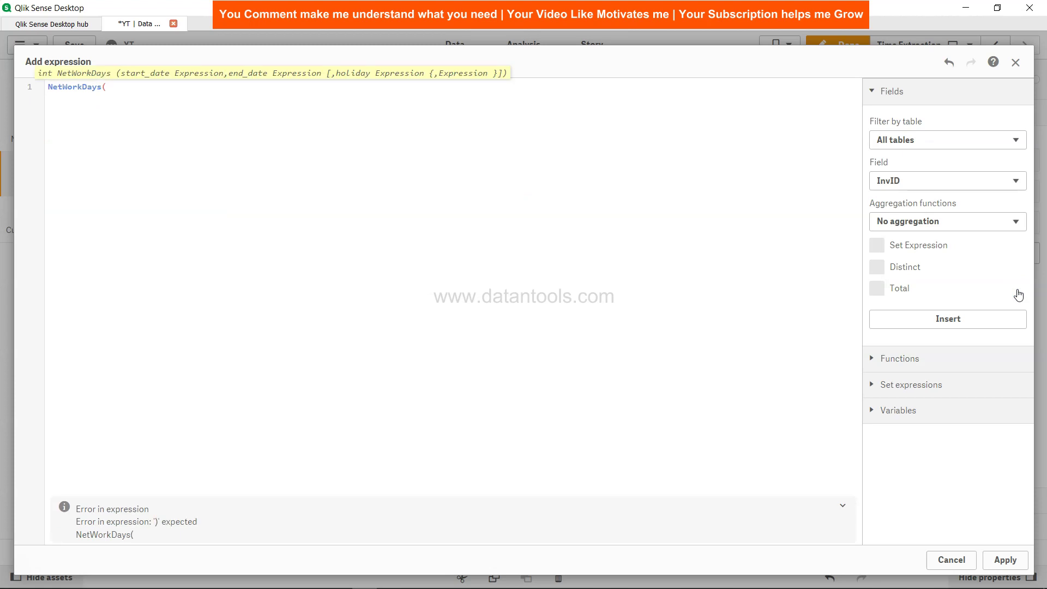
{"action": "type", "text": "Inv"}
{"action": "key", "text": "Down"}
{"action": "key", "text": "Down"}
{"action": "key", "text": "Down"}
{"action": "key", "text": "Return"}
{"action": "type", "text": ",Inv"}
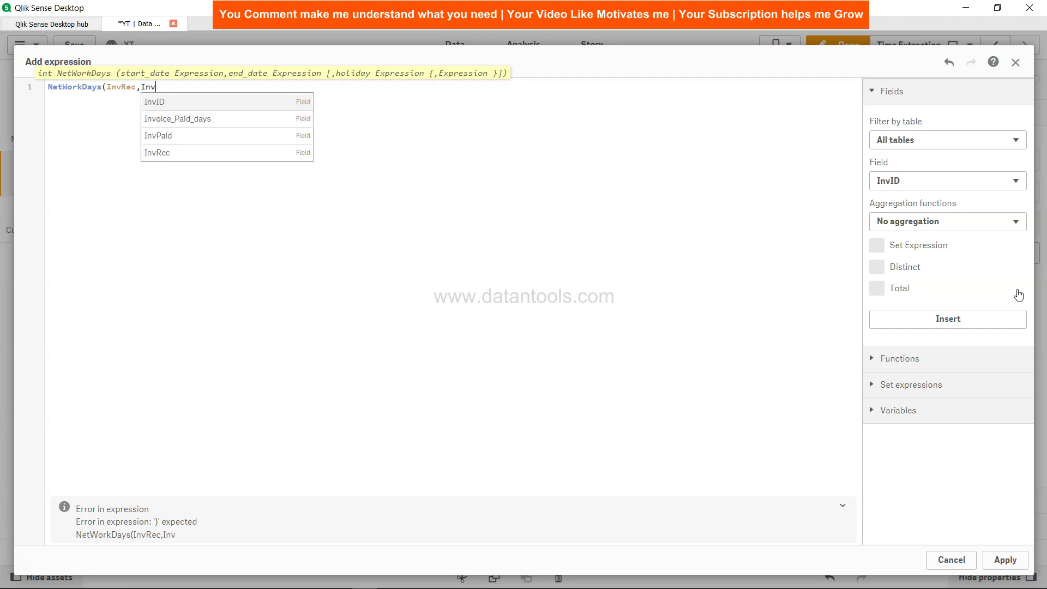
{"action": "key", "text": "Down"}
{"action": "key", "text": "Down"}
{"action": "key", "text": "Return"}
{"action": "type", "text": ")"}
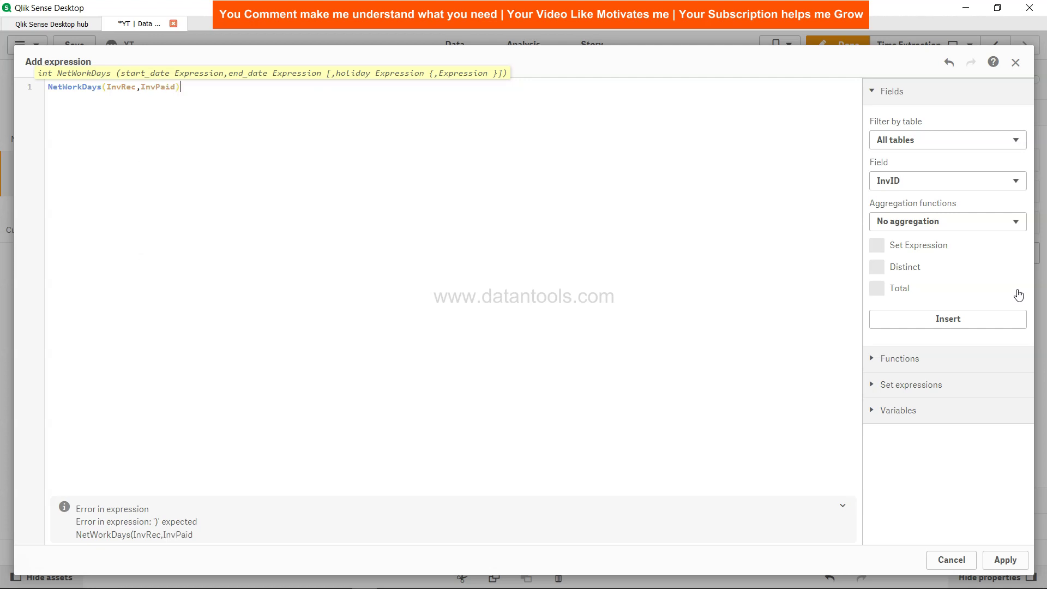
Step: Apply the NetWorkDays(InvRec,InvPaid) expression as the table's measure column
{"action": "left_click", "coordinate": [1008, 560]}
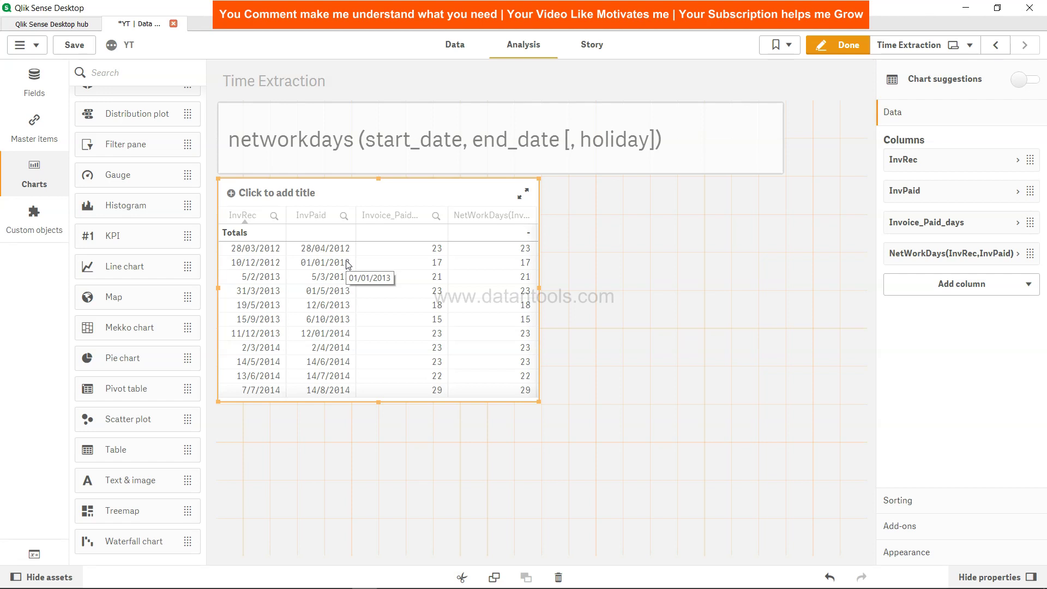
Step: In the load script, add a comma after InvPaid in line 19's NetWorkDays call
{"action": "left_click", "coordinate": [469, 57]}
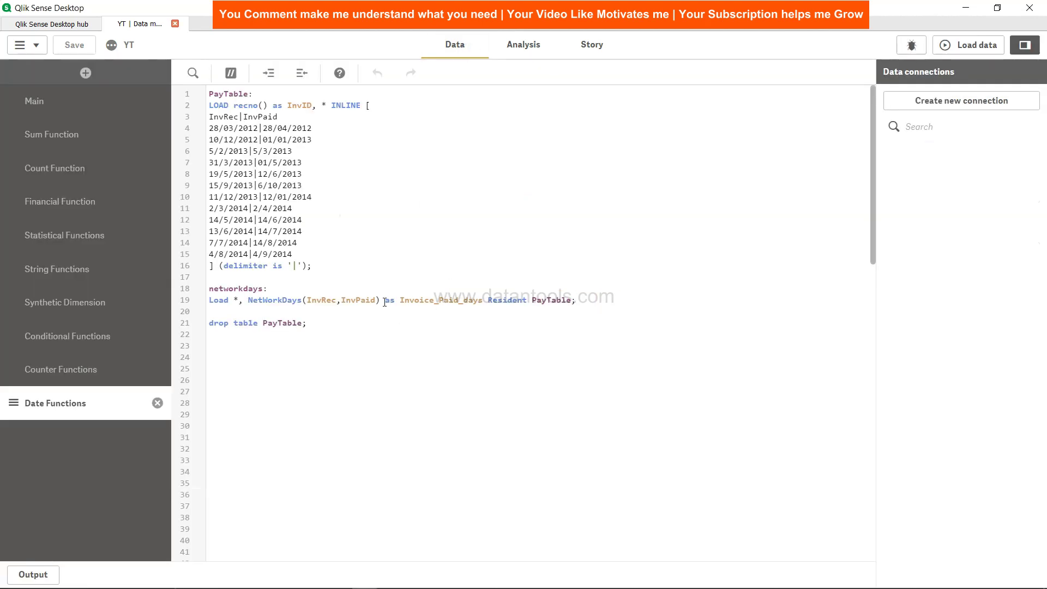
{"action": "left_click", "coordinate": [373, 301]}
{"action": "left_click", "coordinate": [373, 301]}
{"action": "type", "text": ","}
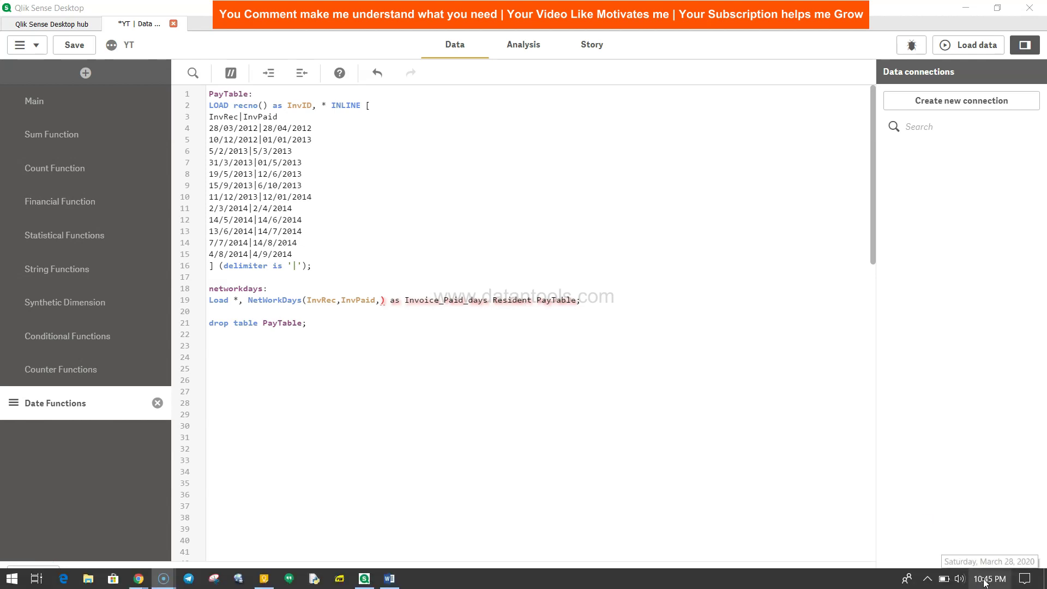
Step: Navigate the taskbar calendar from March 2020 back to March 2012
{"action": "left_click", "coordinate": [990, 578]}
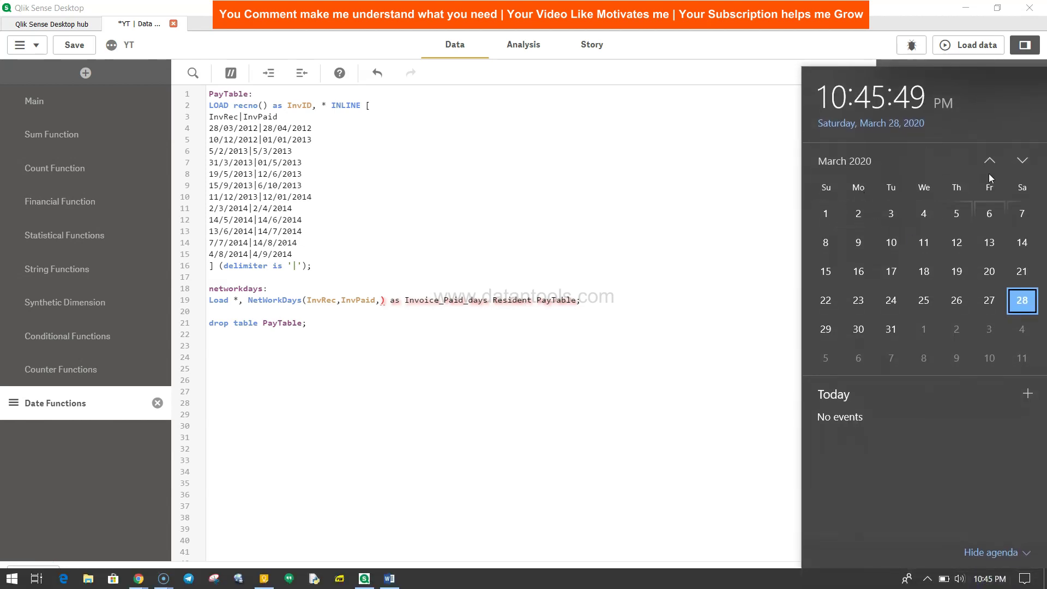
{"action": "left_click", "coordinate": [849, 166]}
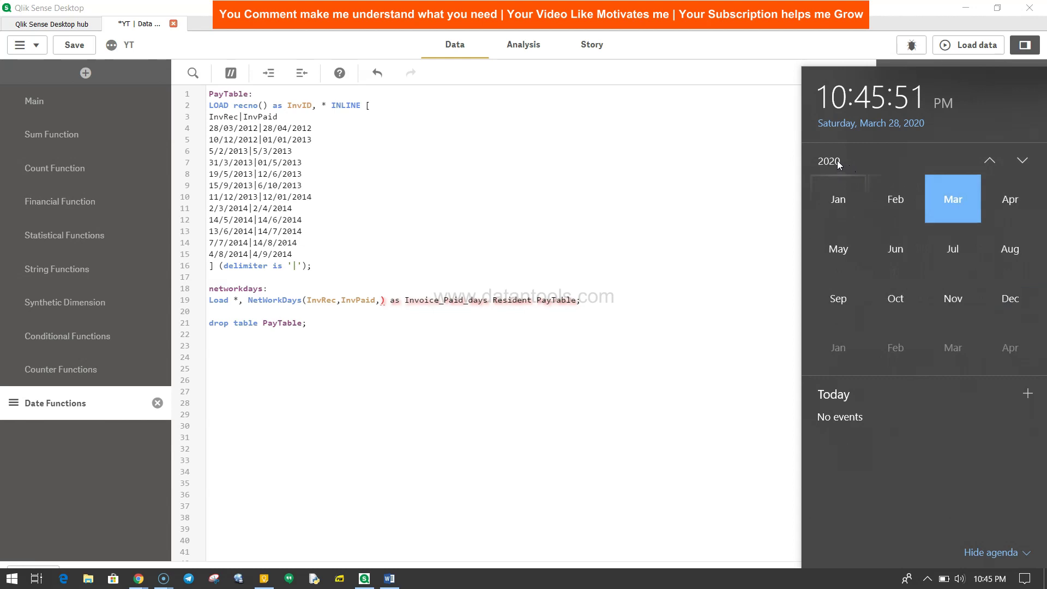
{"action": "left_click", "coordinate": [837, 160]}
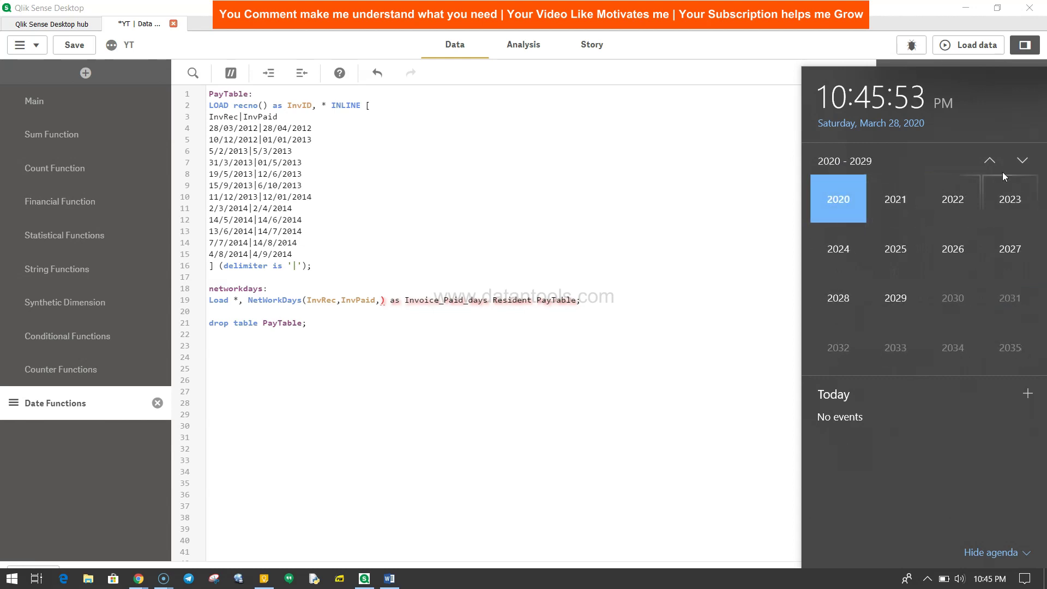
{"action": "left_click", "coordinate": [991, 159]}
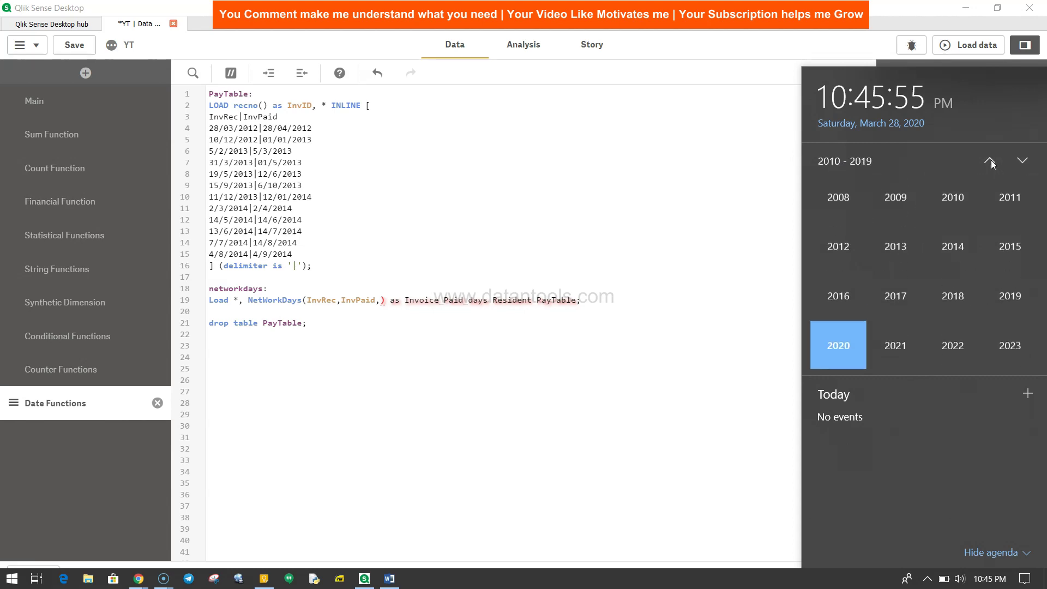
{"action": "left_click", "coordinate": [832, 249]}
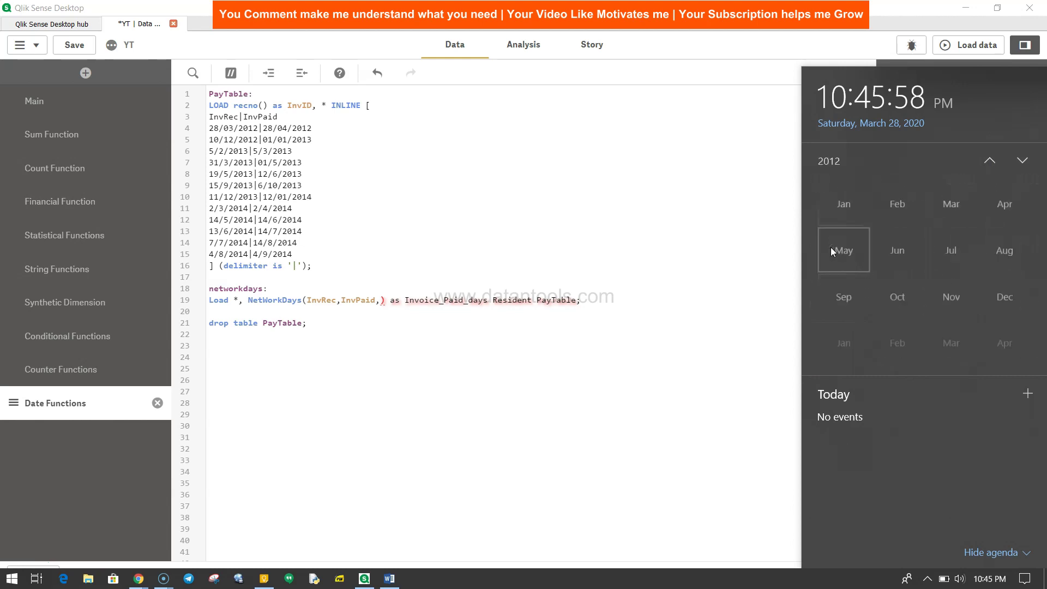
{"action": "left_click", "coordinate": [955, 204]}
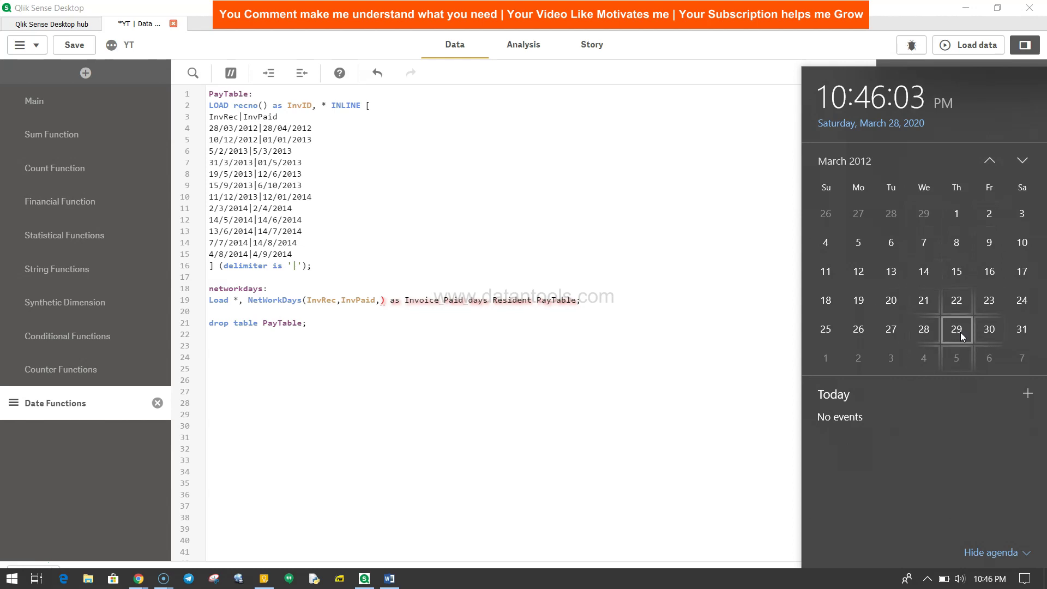
Step: Pass '29/03/2012' as the holiday argument on line 19 and save the script
{"action": "left_click", "coordinate": [385, 301]}
{"action": "type", "text": "'"}
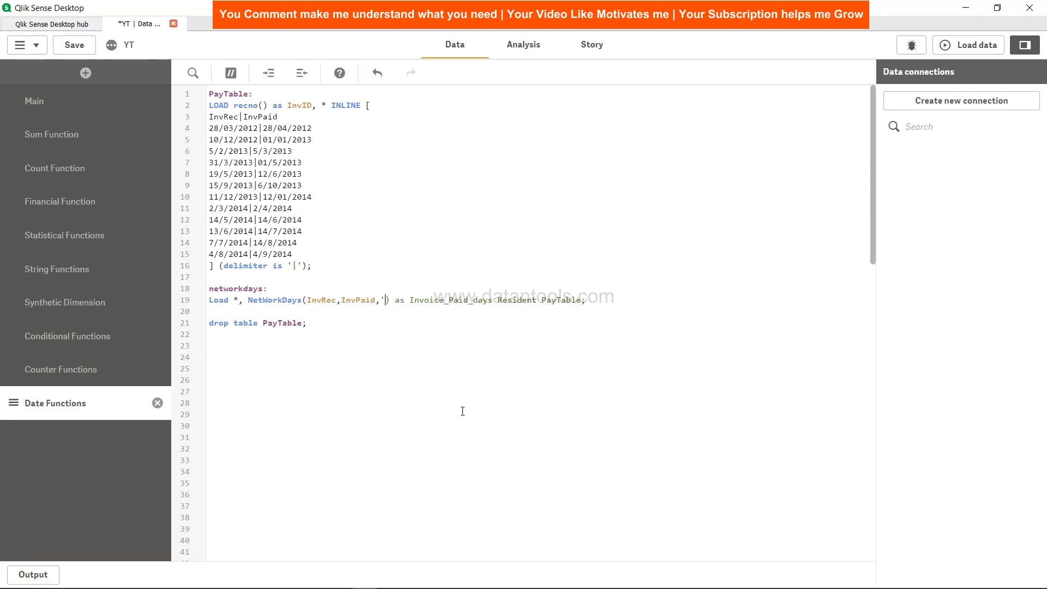
{"action": "type", "text": "29/03"}
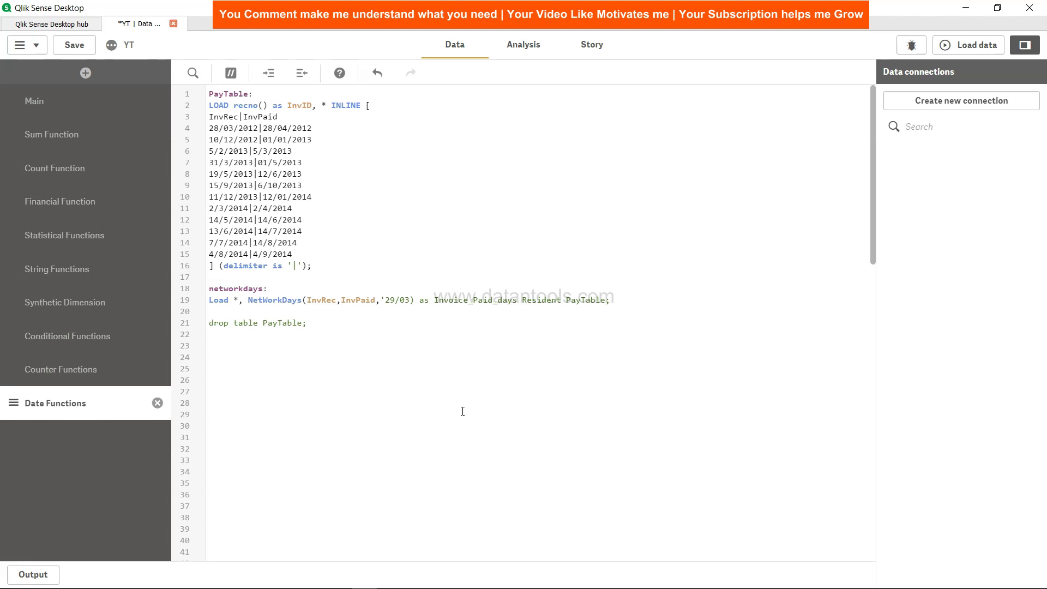
{"action": "type", "text": "/201"}
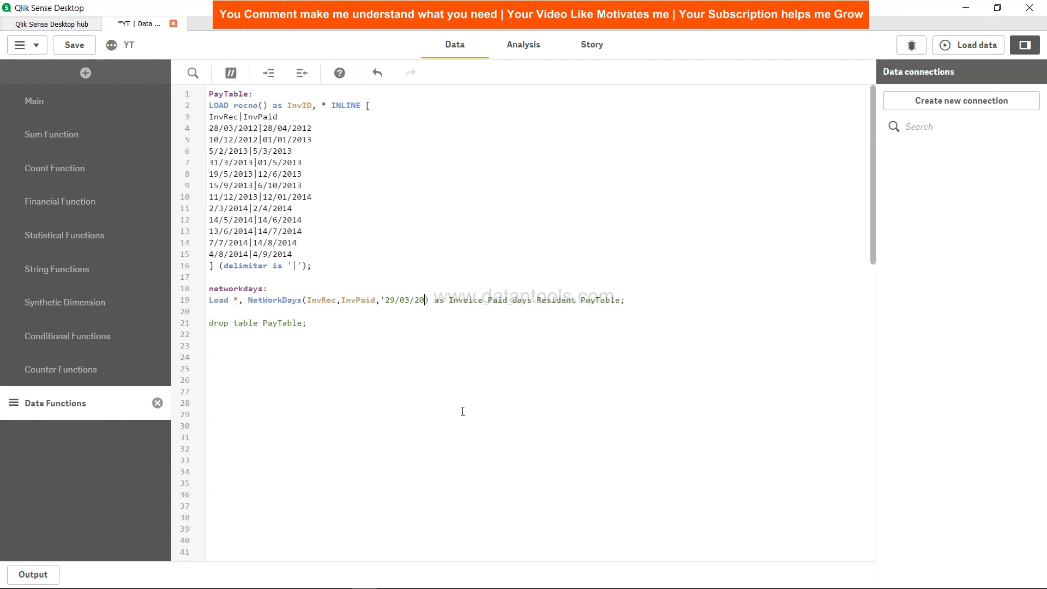
{"action": "type", "text": "2"}
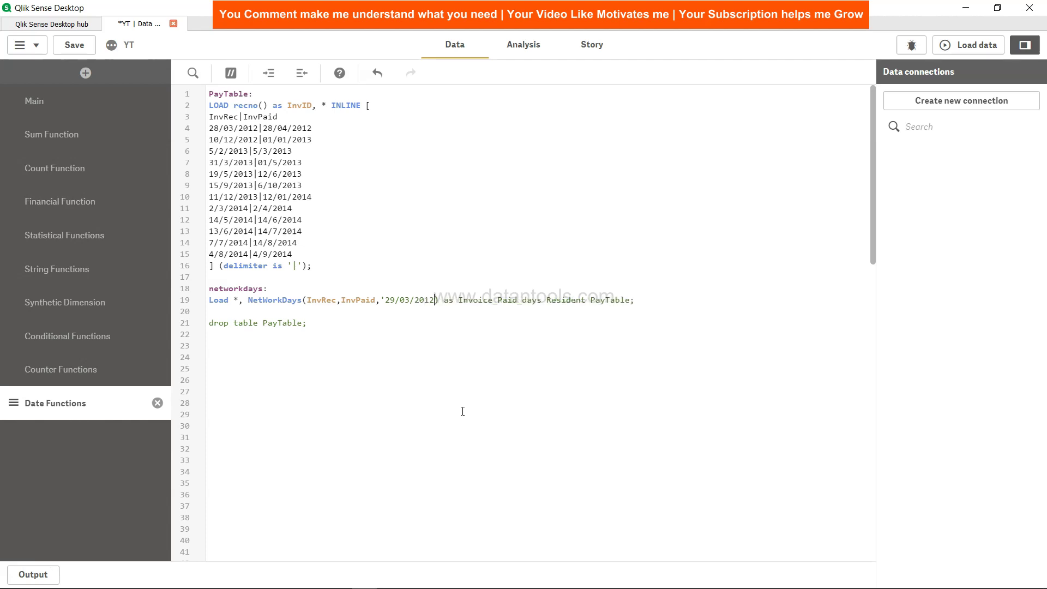
{"action": "type", "text": "'"}
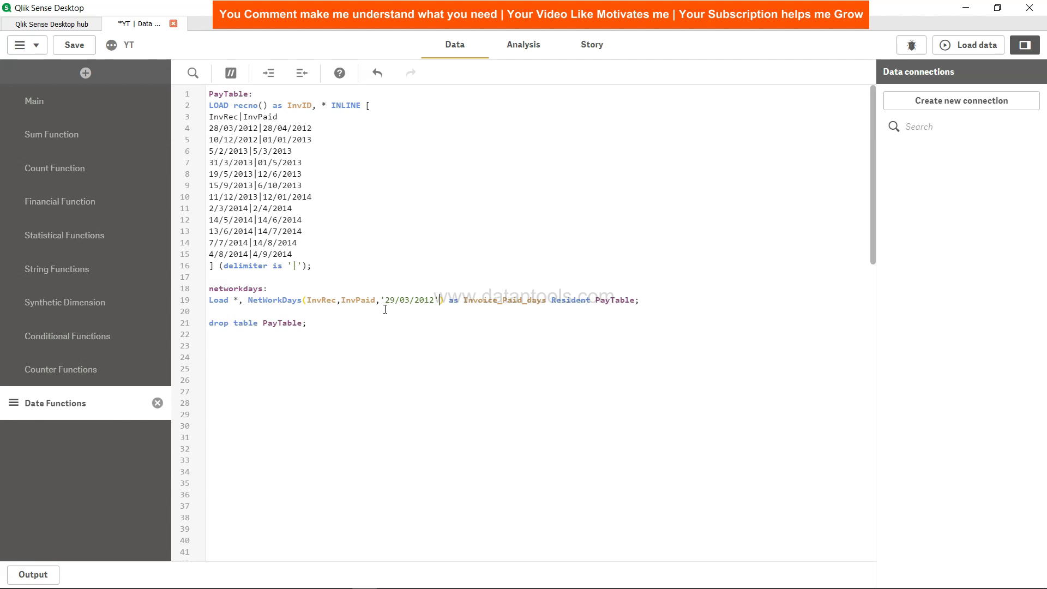
{"action": "left_click", "coordinate": [83, 48]}
Step: Glance at the Time Extraction sheet, then return to the script and review line 19
{"action": "left_click", "coordinate": [520, 49]}
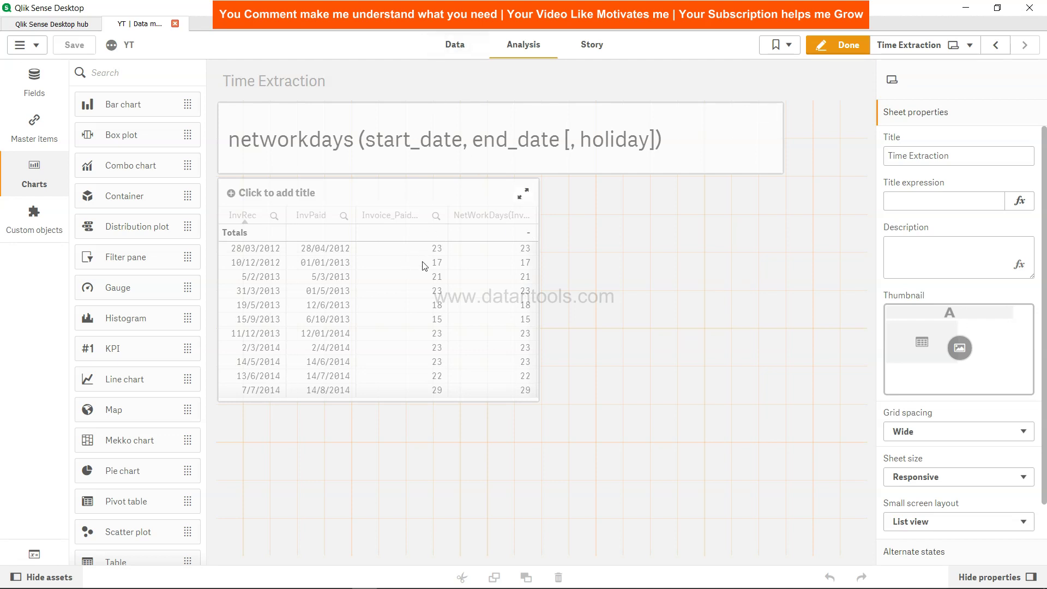
{"action": "left_click", "coordinate": [457, 46]}
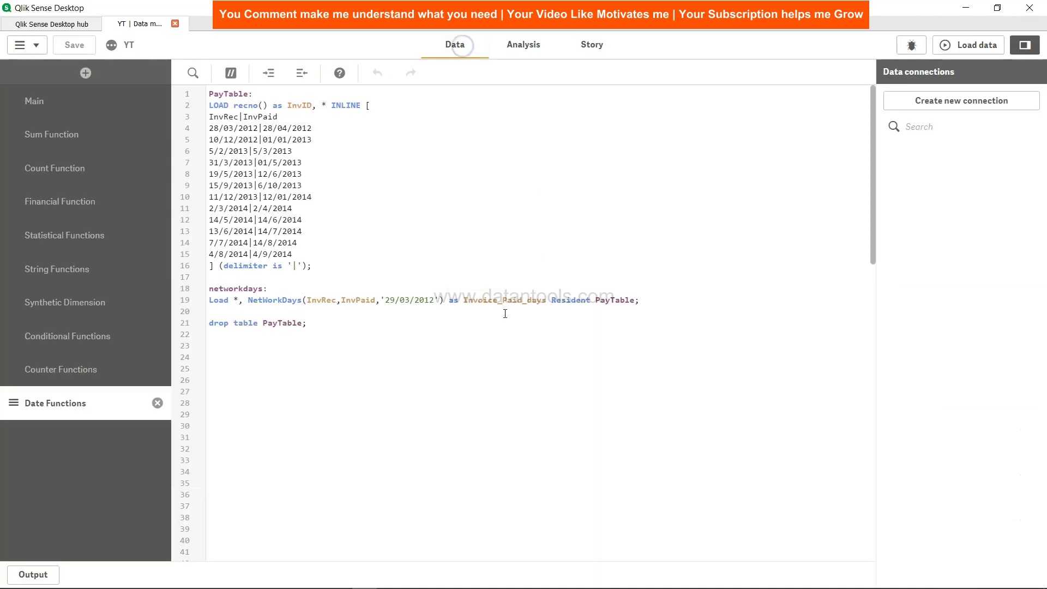
{"action": "left_click_drag", "start_coordinate": [388, 309], "coordinate": [427, 300]}
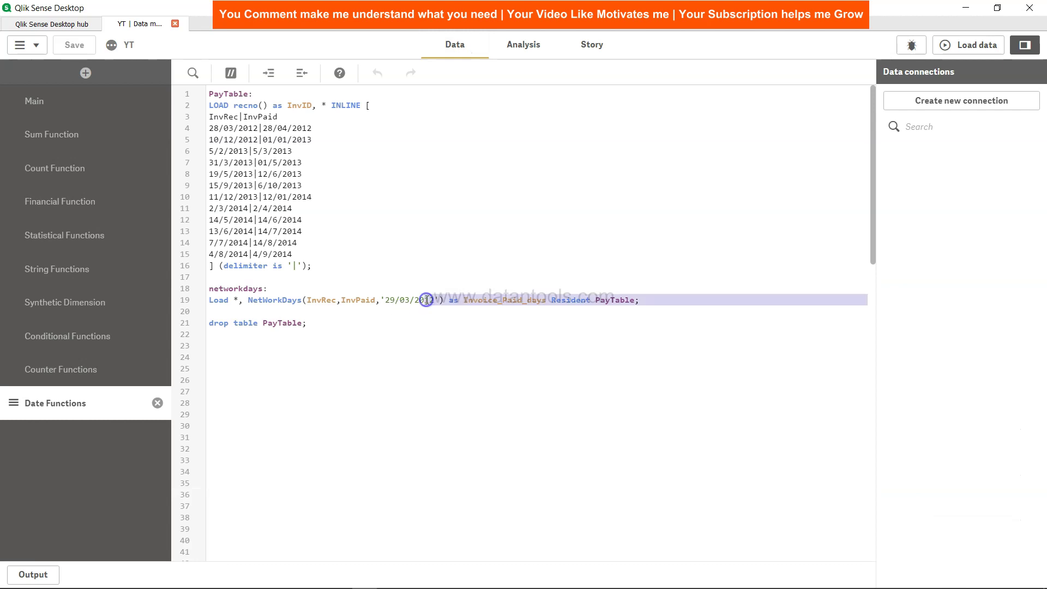
{"action": "left_click", "coordinate": [427, 300]}
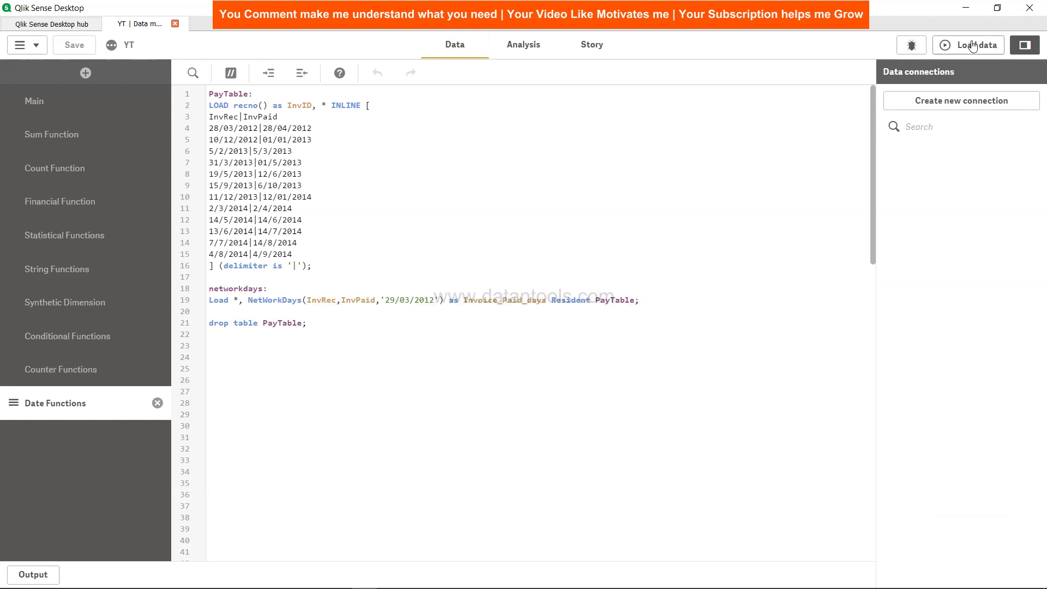
Step: Reload the data with the updated script and view the Time Extraction sheet showing 22 days
{"action": "left_click", "coordinate": [973, 45]}
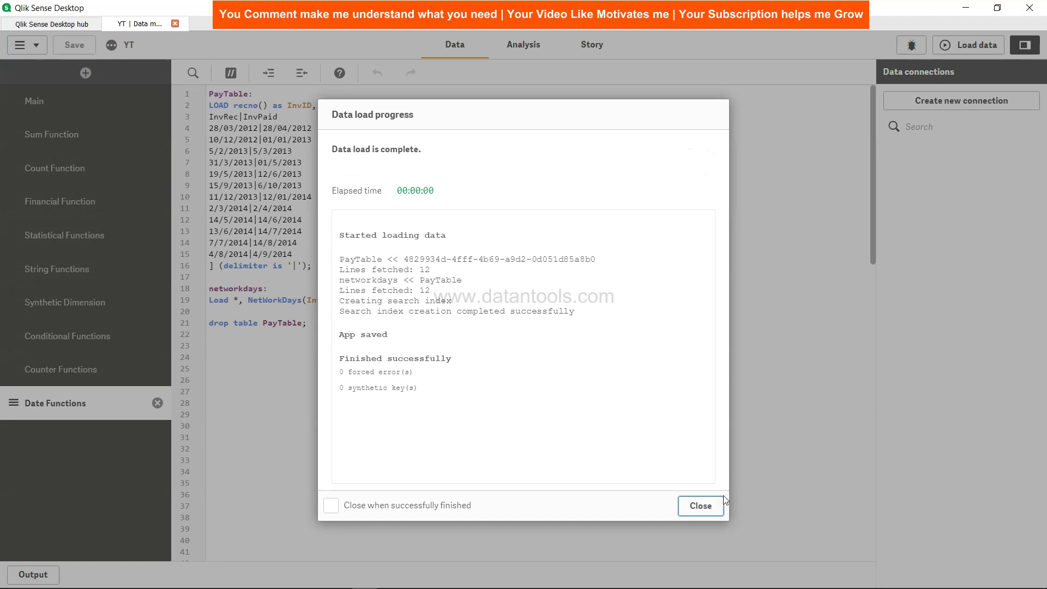
{"action": "left_click", "coordinate": [701, 505]}
{"action": "left_click", "coordinate": [542, 56]}
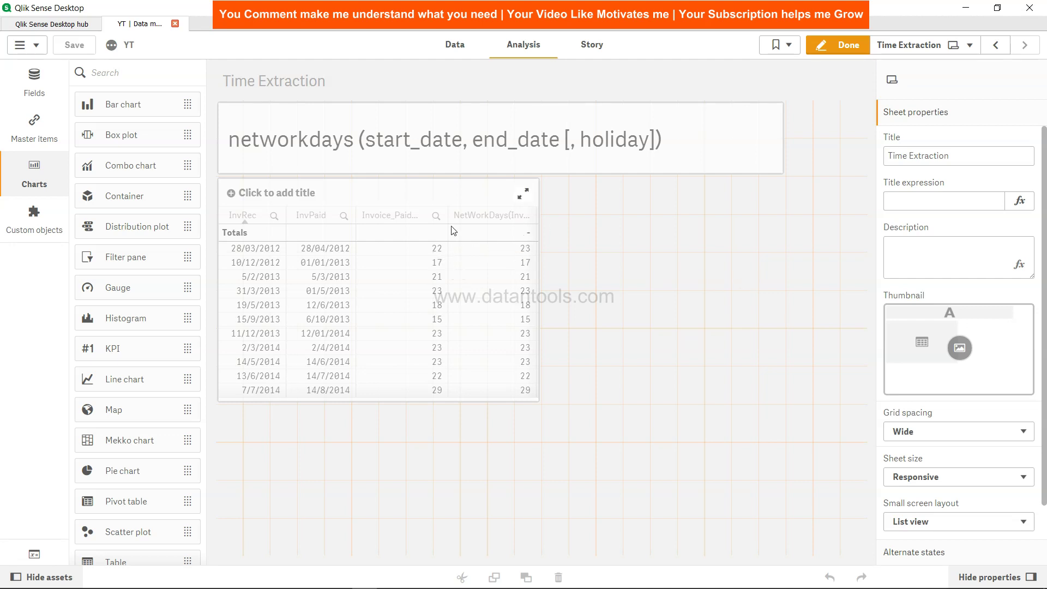
{"action": "left_click", "coordinate": [438, 194]}
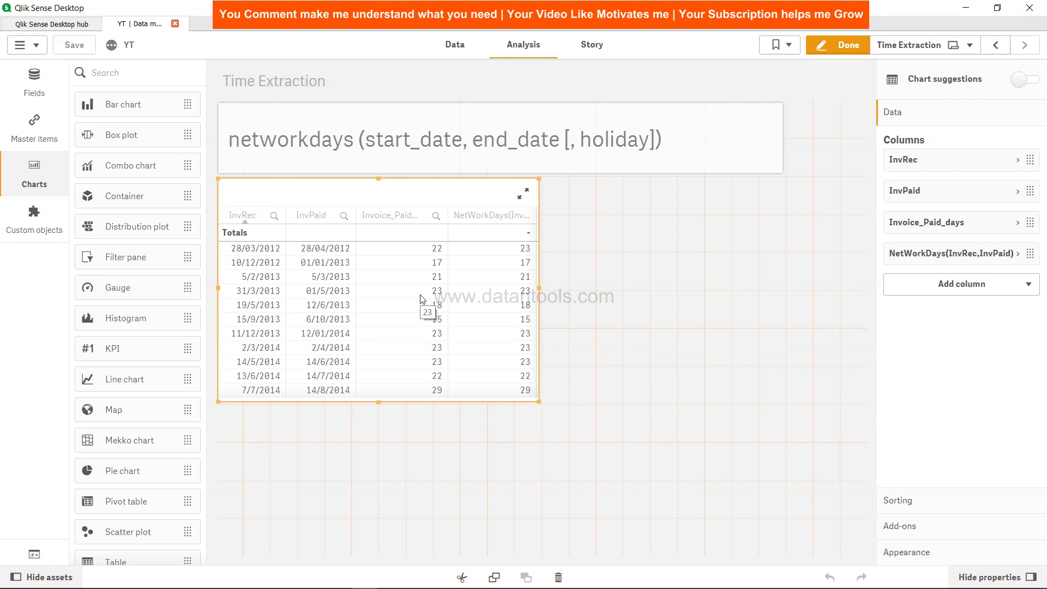
Step: Return to the load script and highlight the 29/03/2012 holiday date on line 19
{"action": "left_click", "coordinate": [458, 46]}
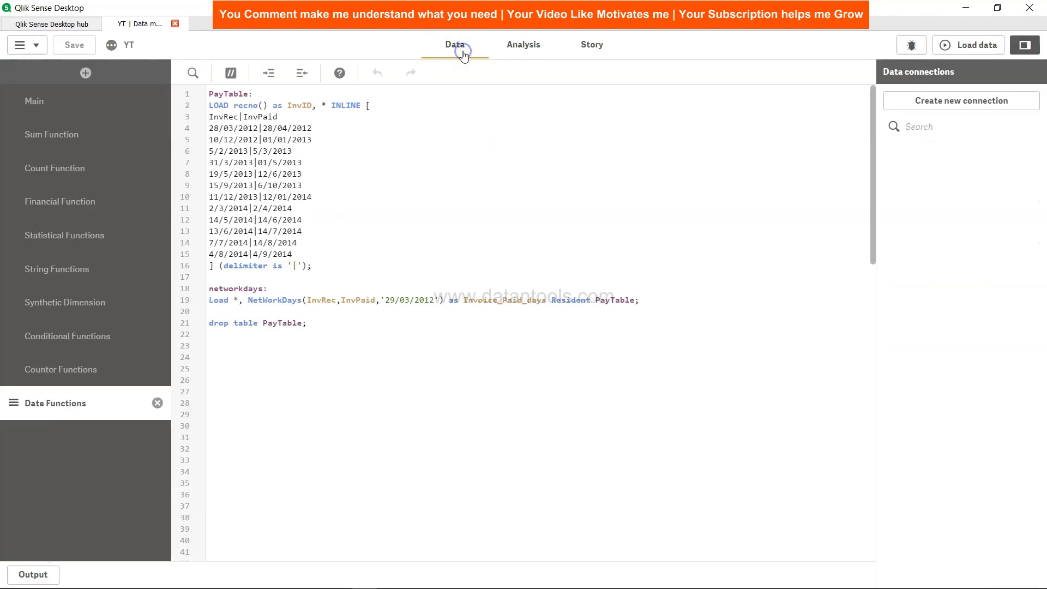
{"action": "left_click_drag", "start_coordinate": [385, 301], "coordinate": [435, 301]}
{"action": "left_click", "coordinate": [430, 300]}
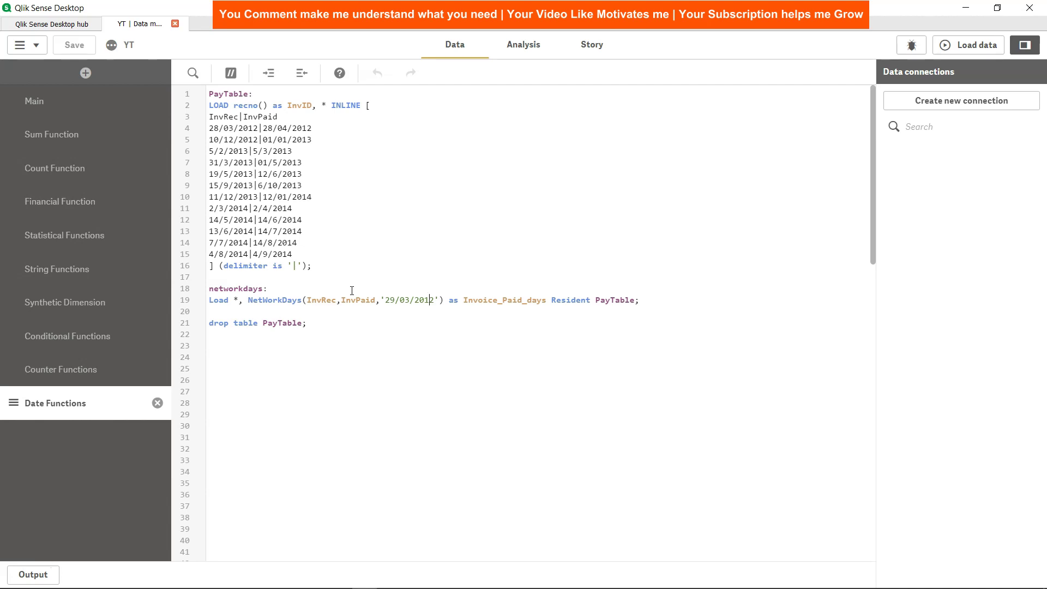
{"action": "left_click_drag", "start_coordinate": [385, 301], "coordinate": [436, 302]}
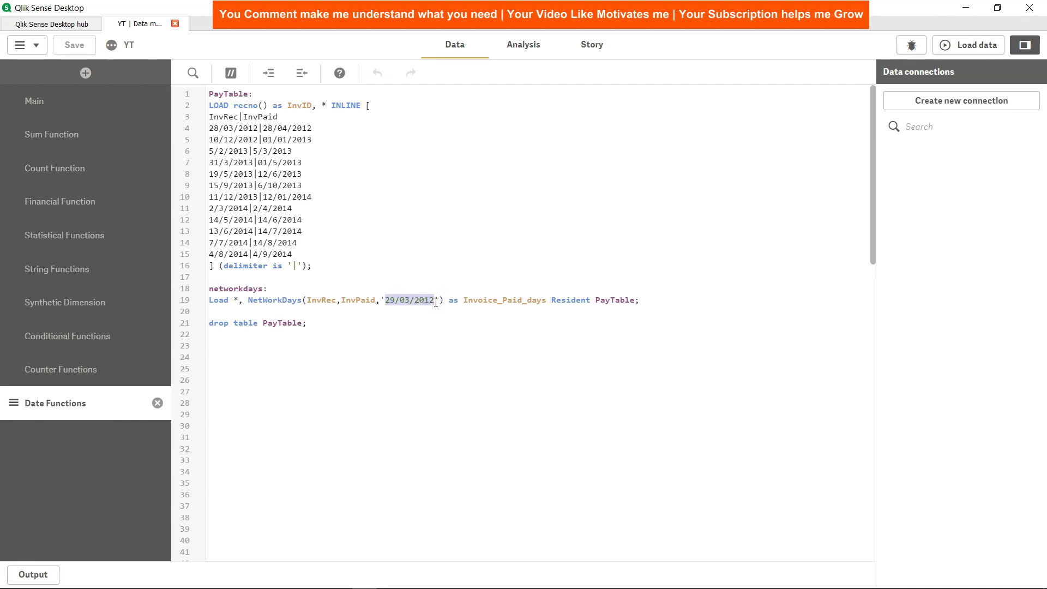